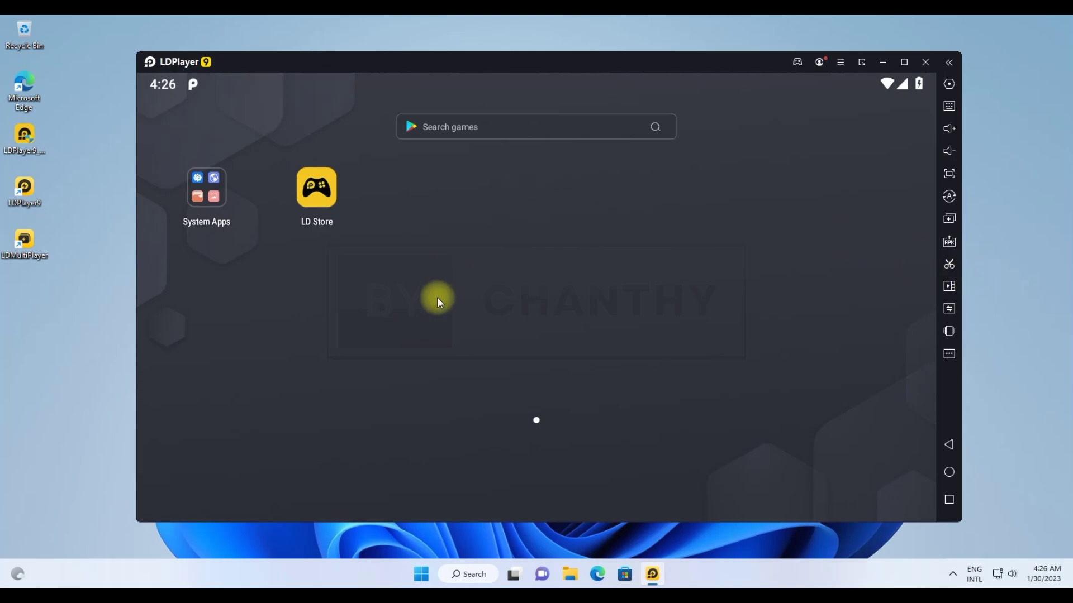
# Step: Open the emulator's Android Settings and examine the About tablet page for the device model, hardware and Android version
pyautogui.click(212, 189)
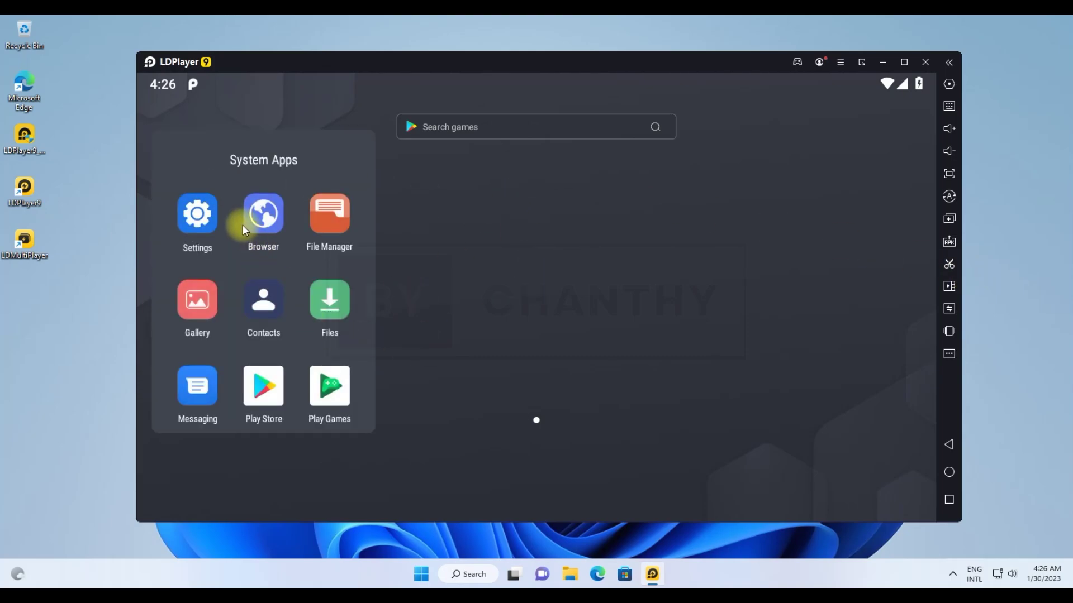
pyautogui.click(284, 342)
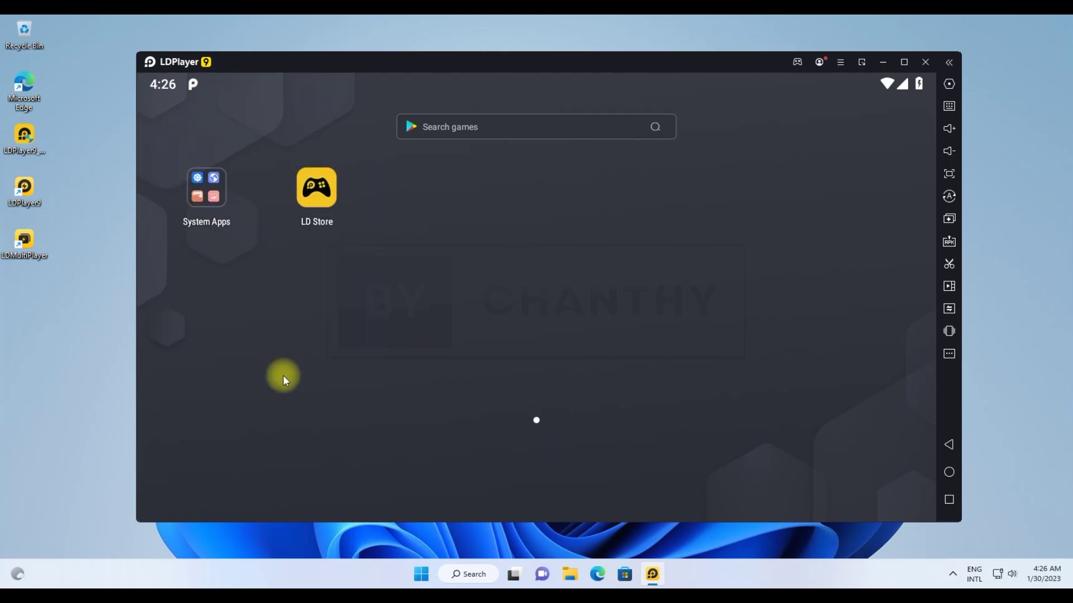
pyautogui.click(204, 193)
pyautogui.click(198, 198)
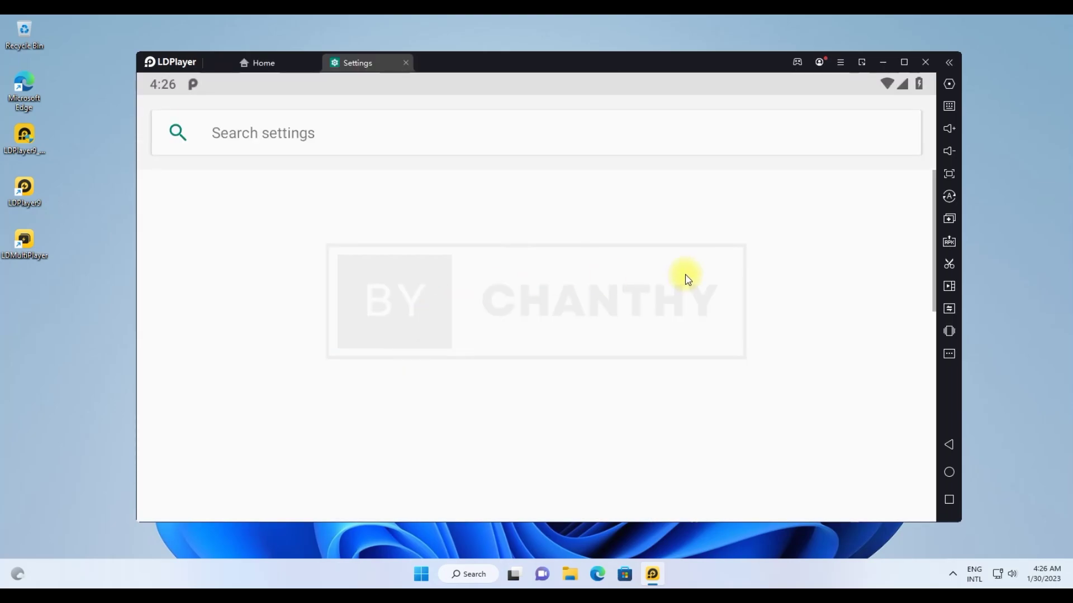
pyautogui.scroll(-6, 514, 416)
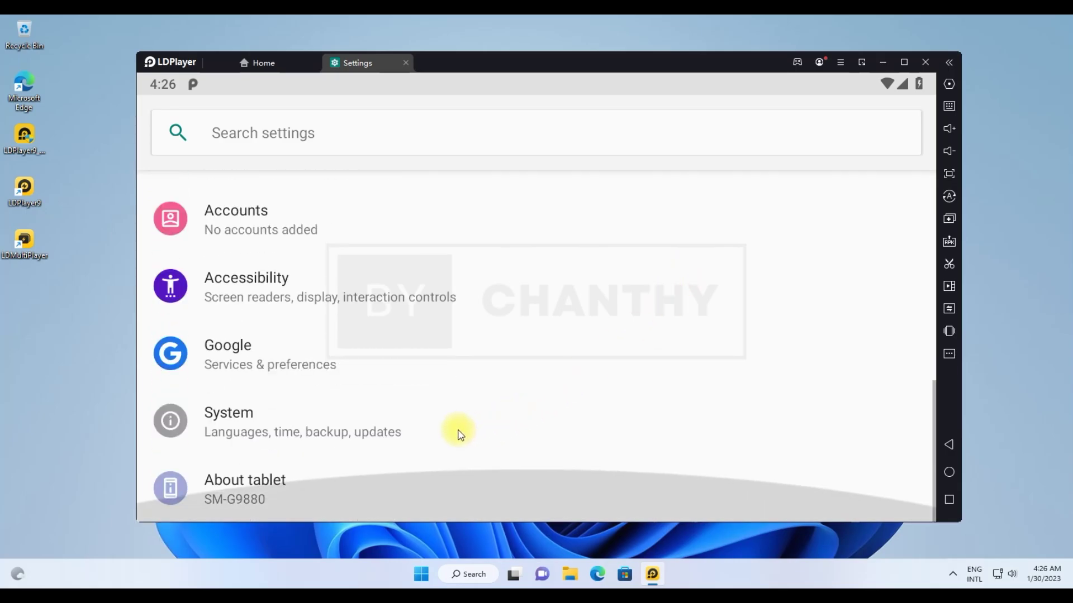
pyautogui.click(287, 488)
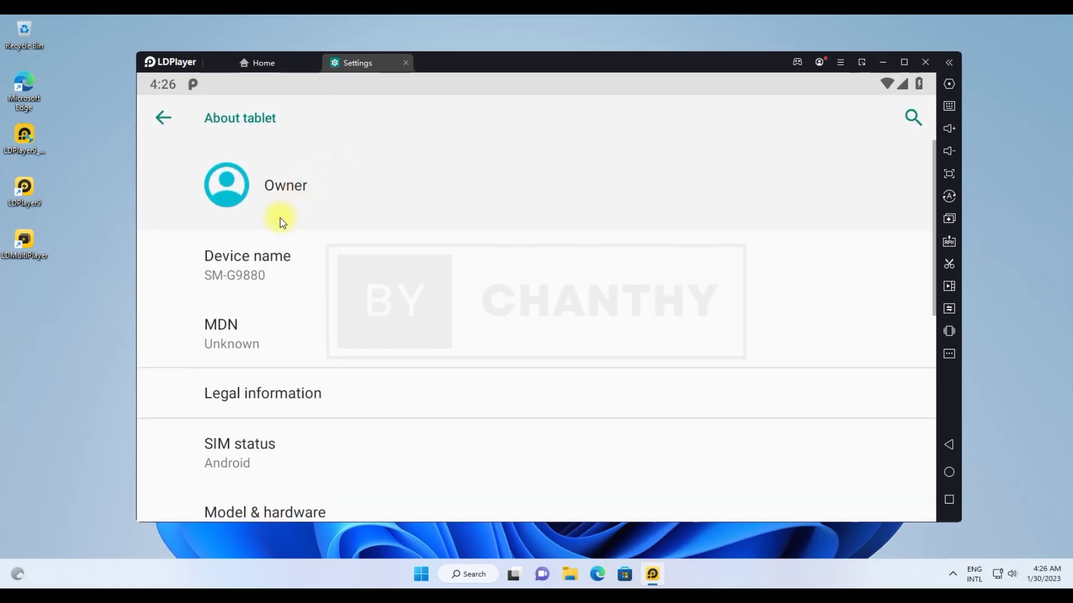
pyautogui.scroll(-3, 268, 363)
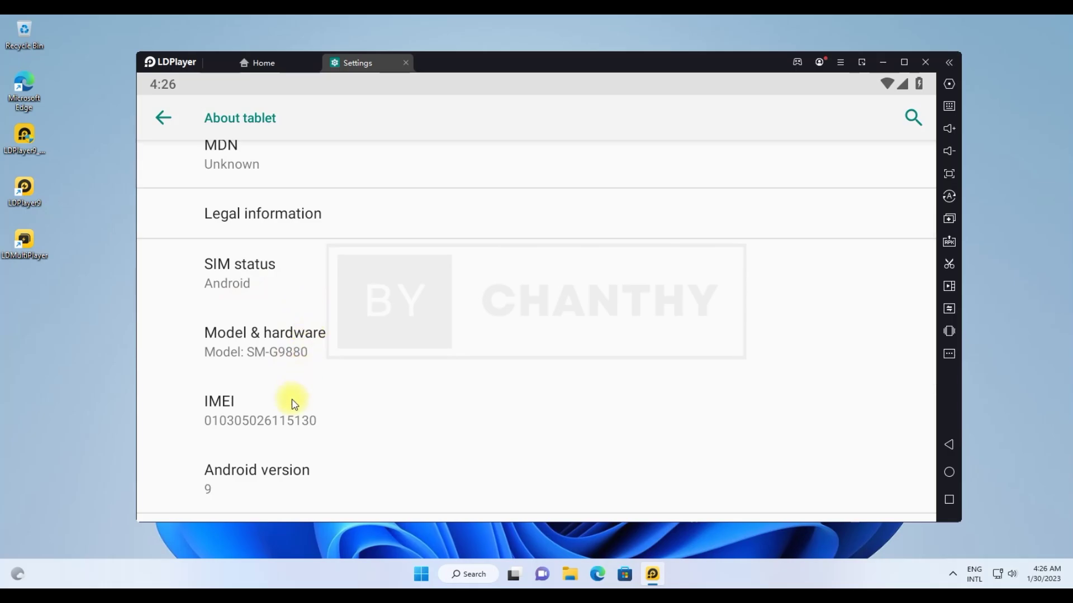
pyautogui.scroll(-2, 291, 402)
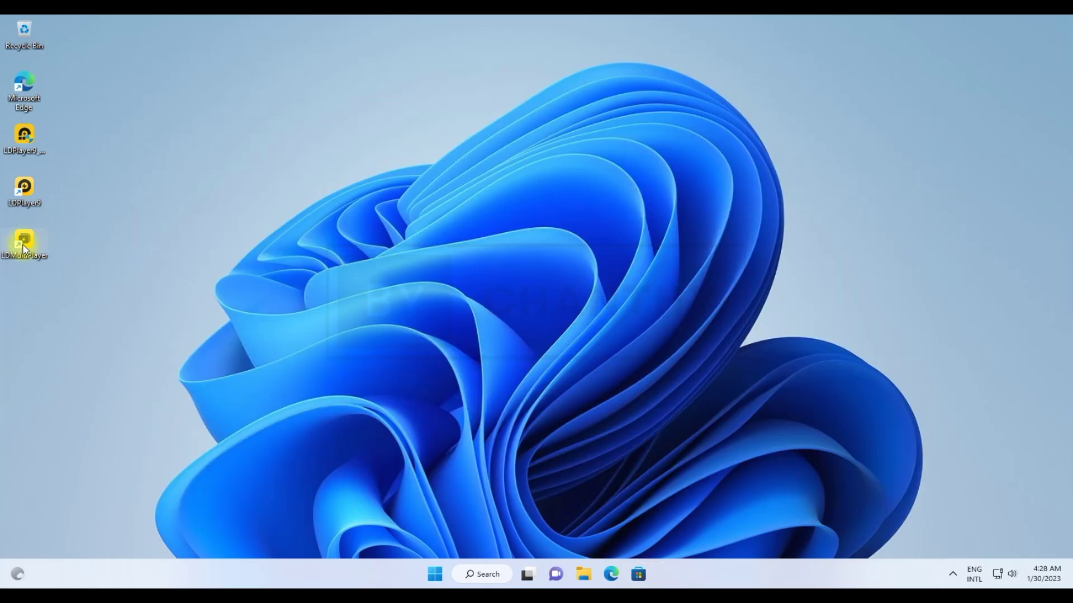
# Step: Run LDMultiPlayer as administrator from the desktop and allow it to make changes to the device
pyautogui.rightClick(22, 240)
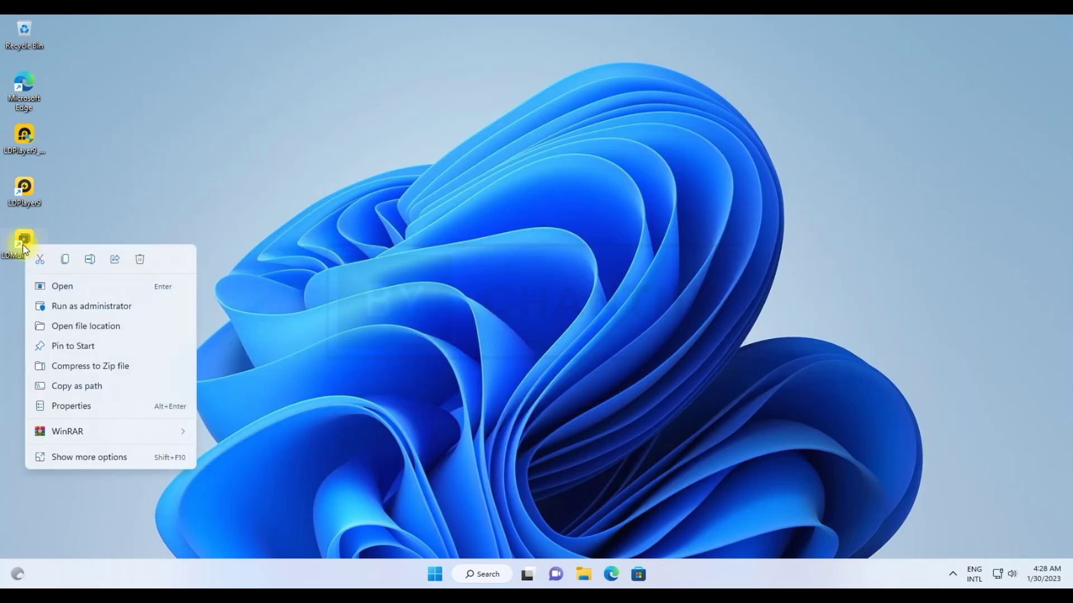
pyautogui.click(78, 306)
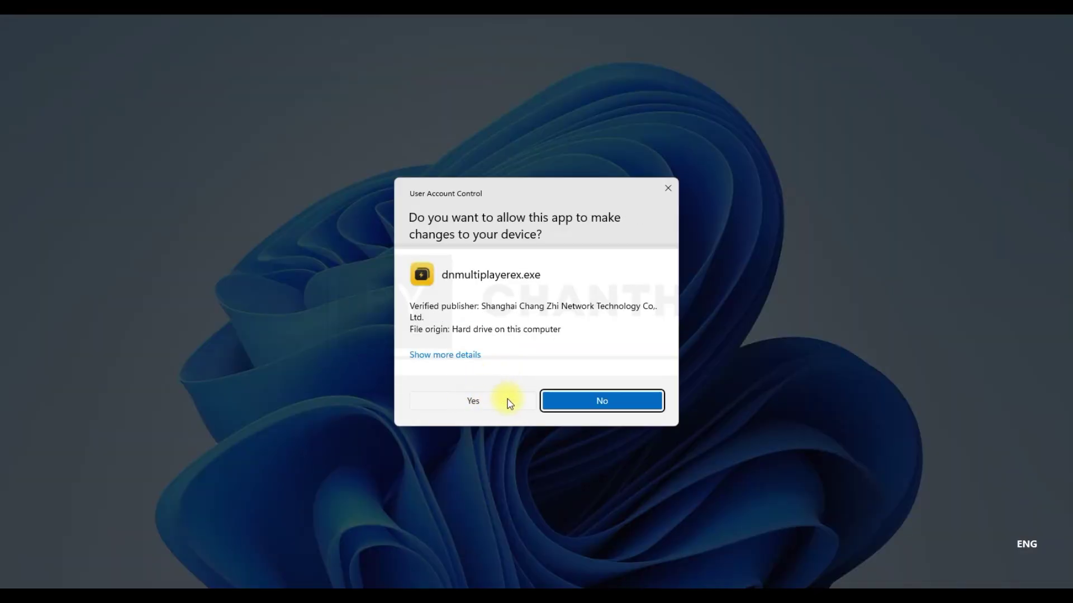
pyautogui.click(508, 401)
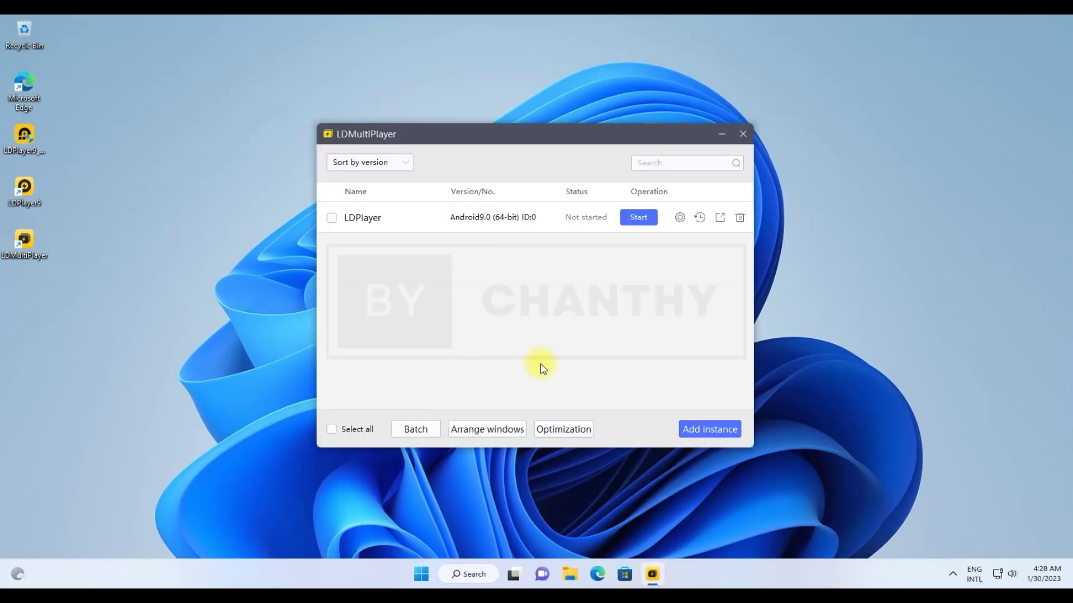
# Step: Clone the existing LDPlayer instance with a clone number of 1
pyautogui.click(332, 218)
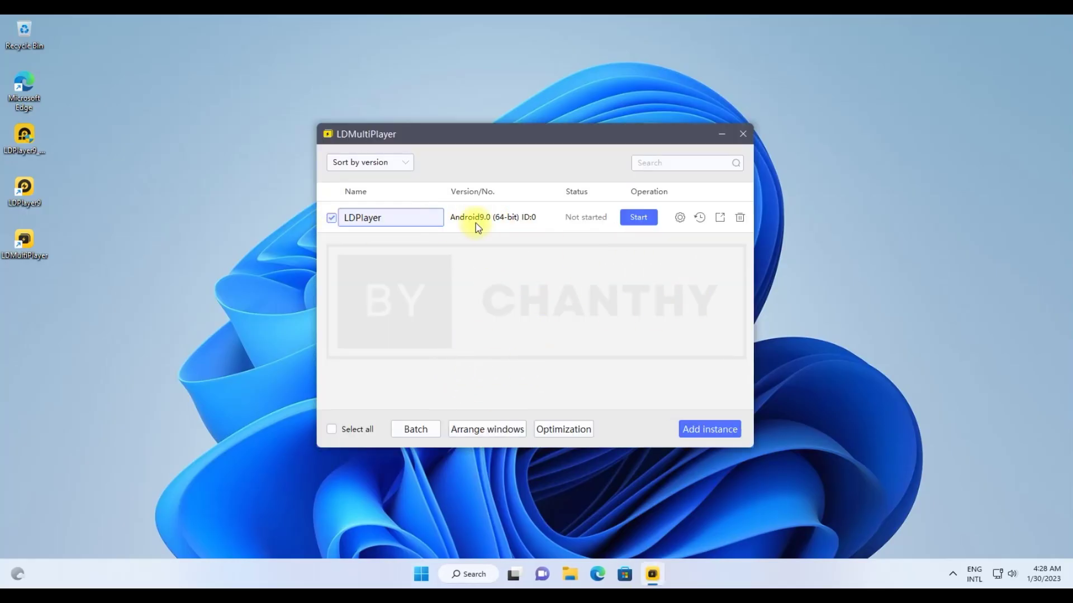
pyautogui.click(728, 433)
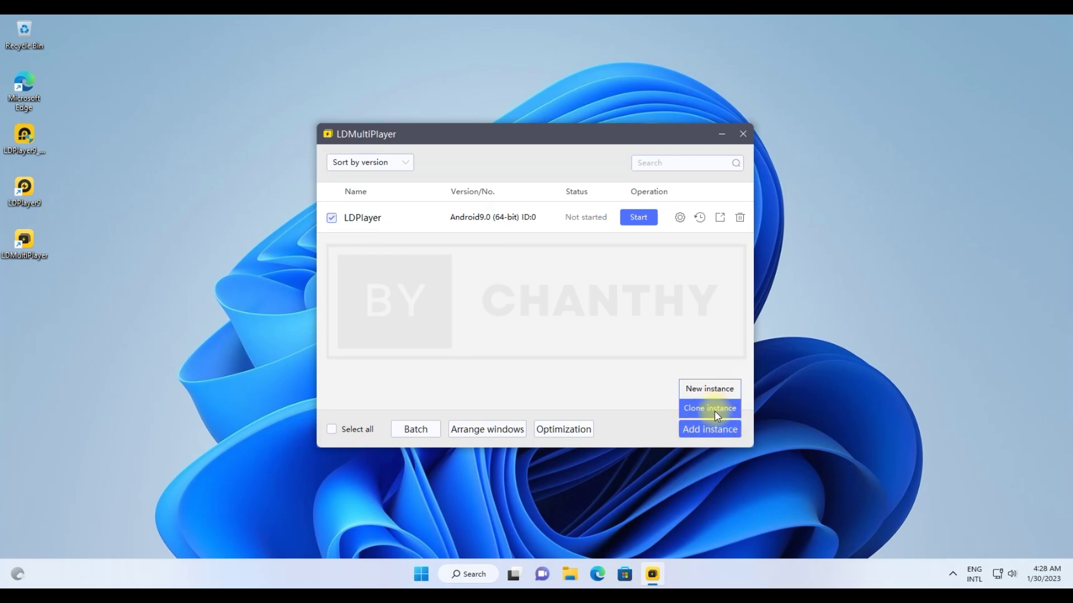
pyautogui.click(720, 410)
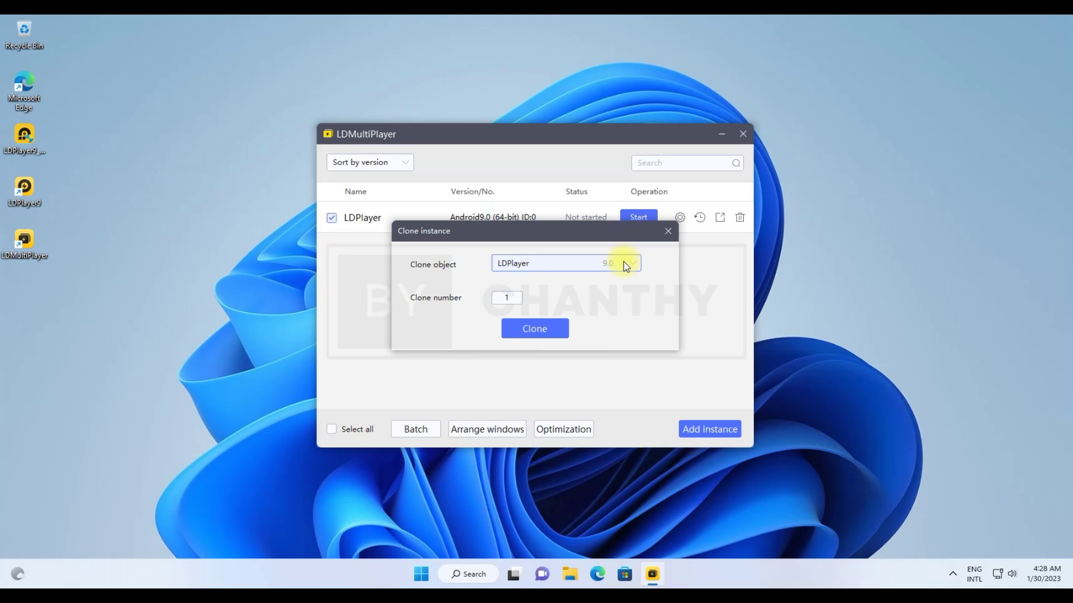
pyautogui.click(561, 333)
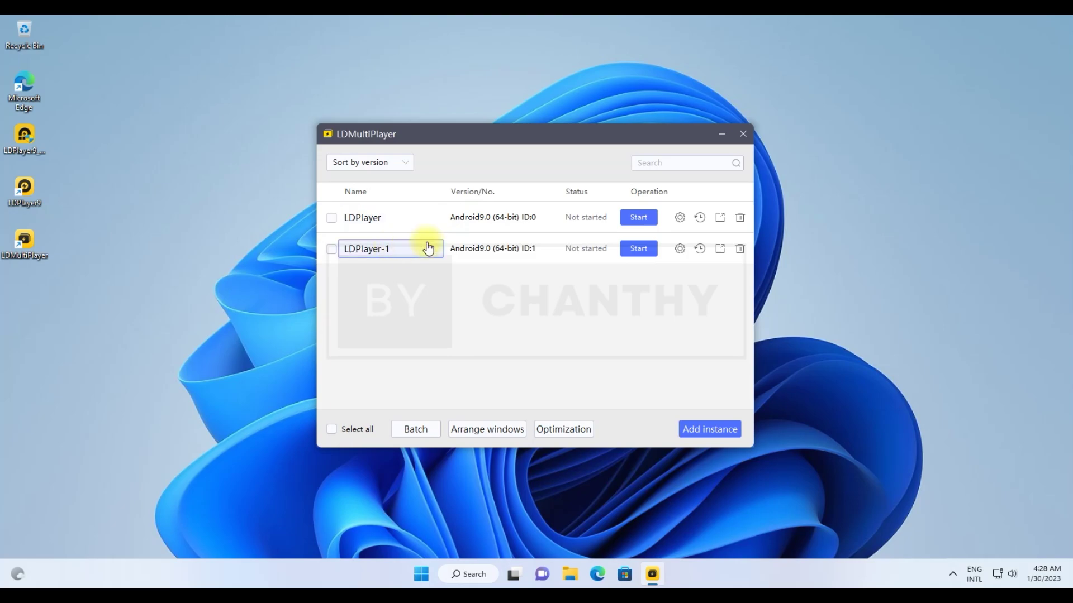
# Step: Rename the cloned LDPlayer instance as First Clone
pyautogui.moveTo(420, 248); pyautogui.dragTo(343, 250)
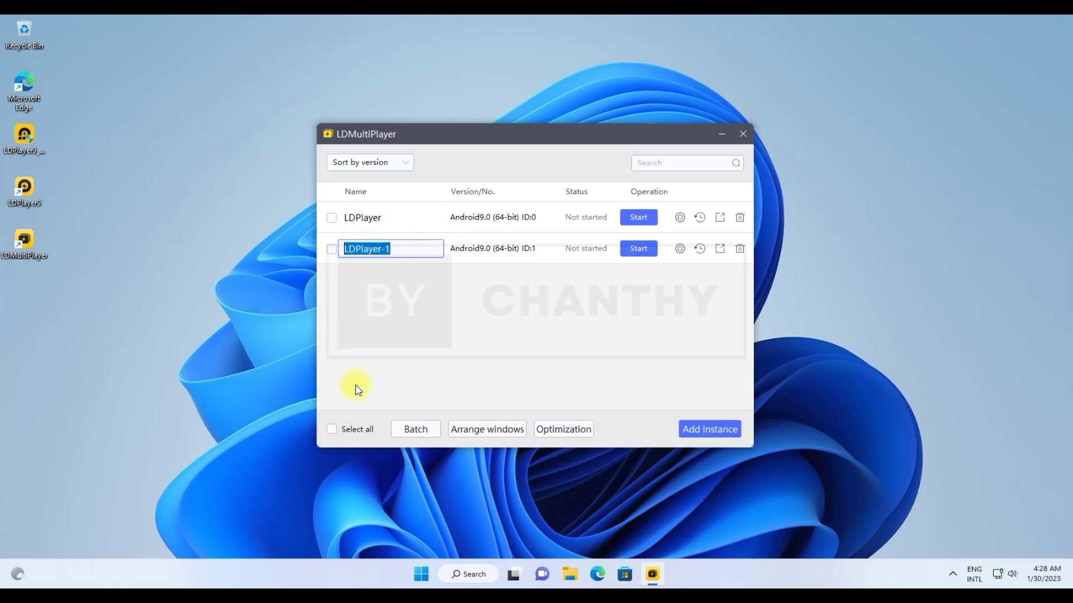
pyautogui.write('First Clone')
pyautogui.press('Return')
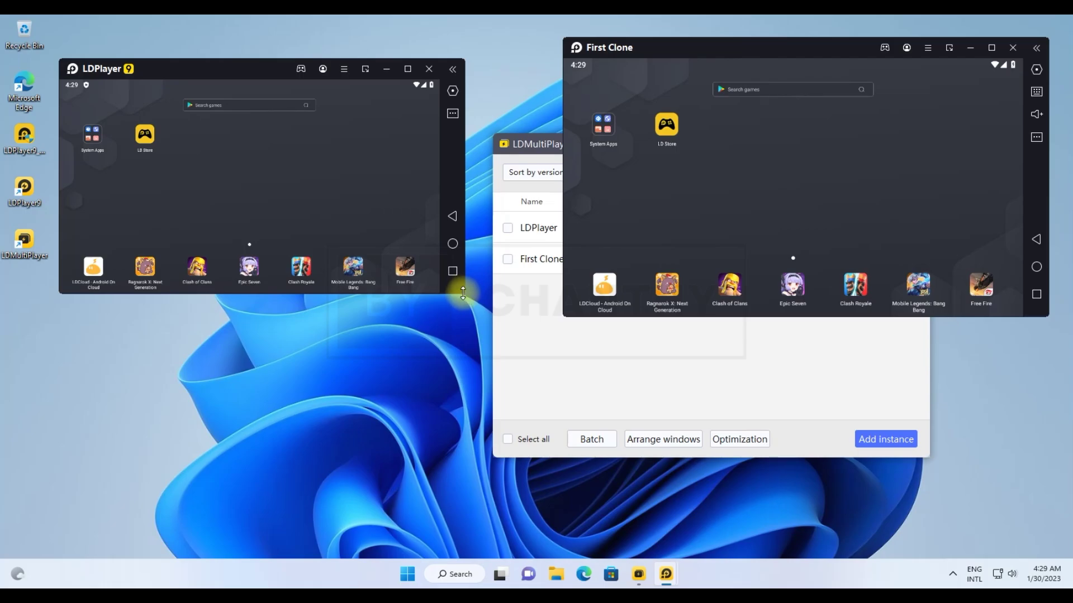
# Step: Enlarge the original LDPlayer instance's window and reposition it nearer the desktop's upper edge
pyautogui.moveTo(463, 291); pyautogui.dragTo(560, 352)
pyautogui.moveTo(366, 69); pyautogui.dragTo(317, 45)
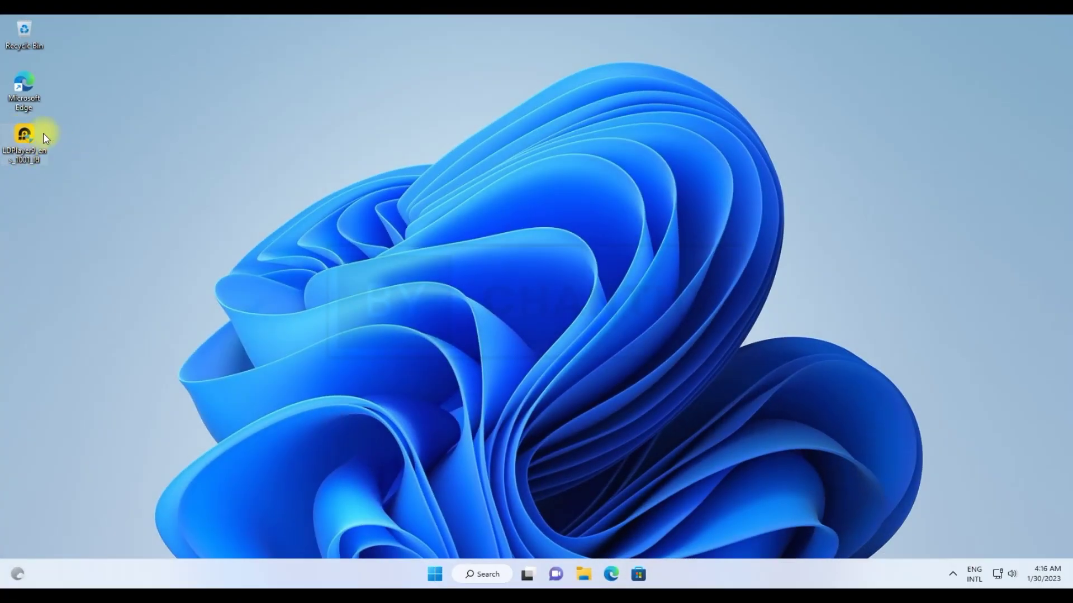
# Step: Open the LDPlayer9 installer from the desktop and allow it to make changes to the device
pyautogui.rightClick(25, 133)
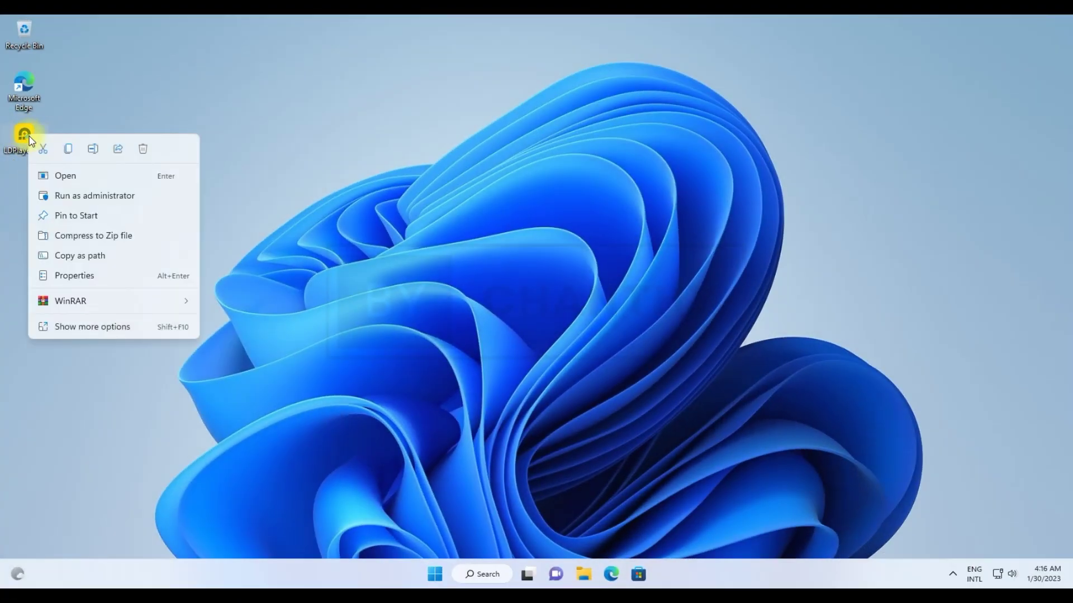
pyautogui.click(74, 176)
pyautogui.click(502, 396)
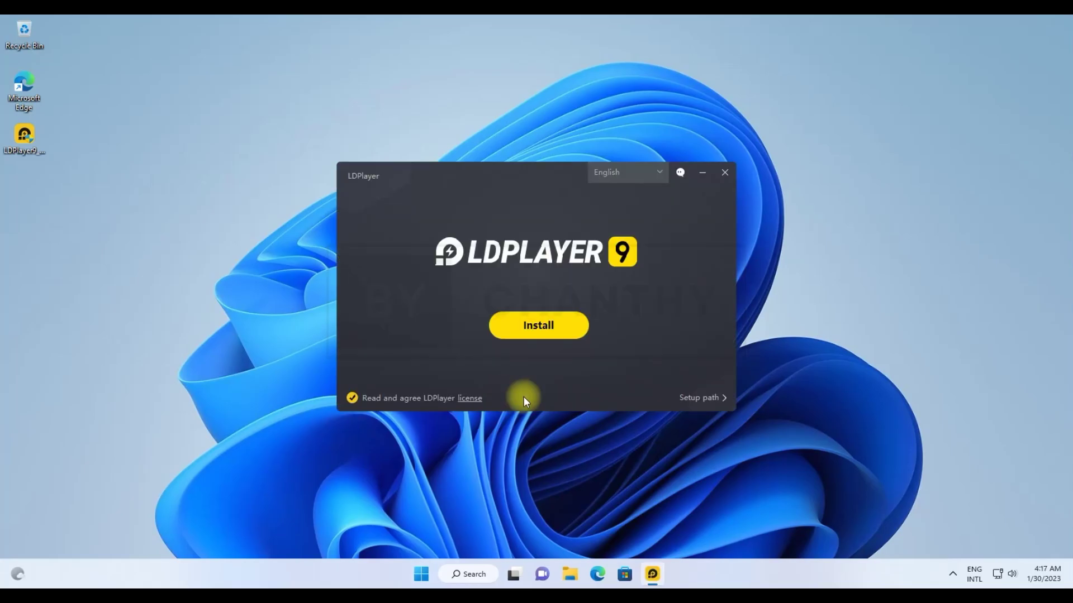
# Step: Review the installer's setup path and license agreement option, leaving the license accepted
pyautogui.click(723, 399)
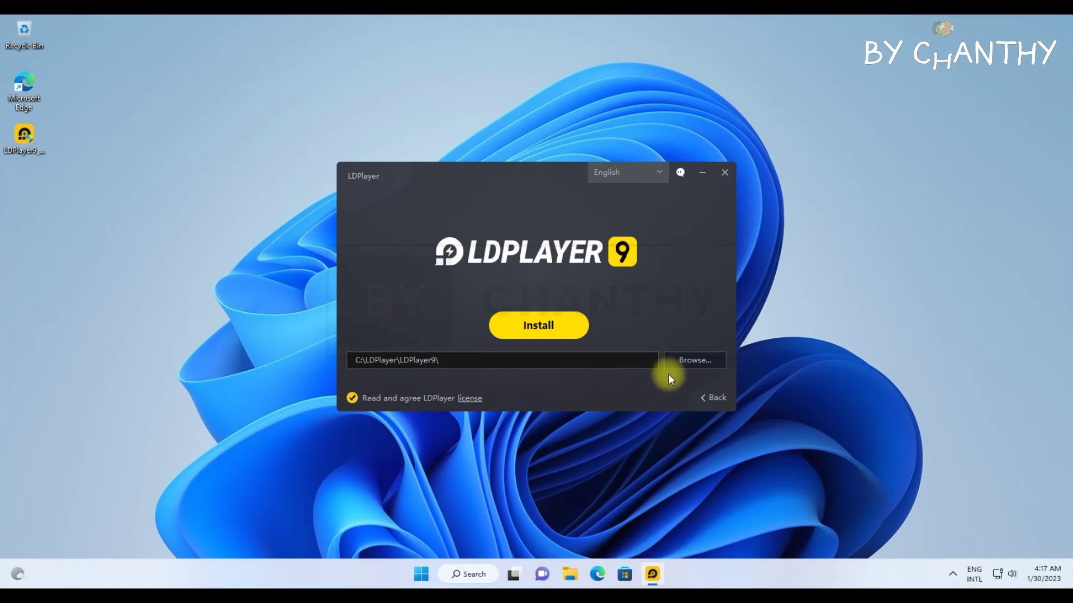
pyautogui.moveTo(522, 360); pyautogui.dragTo(322, 363)
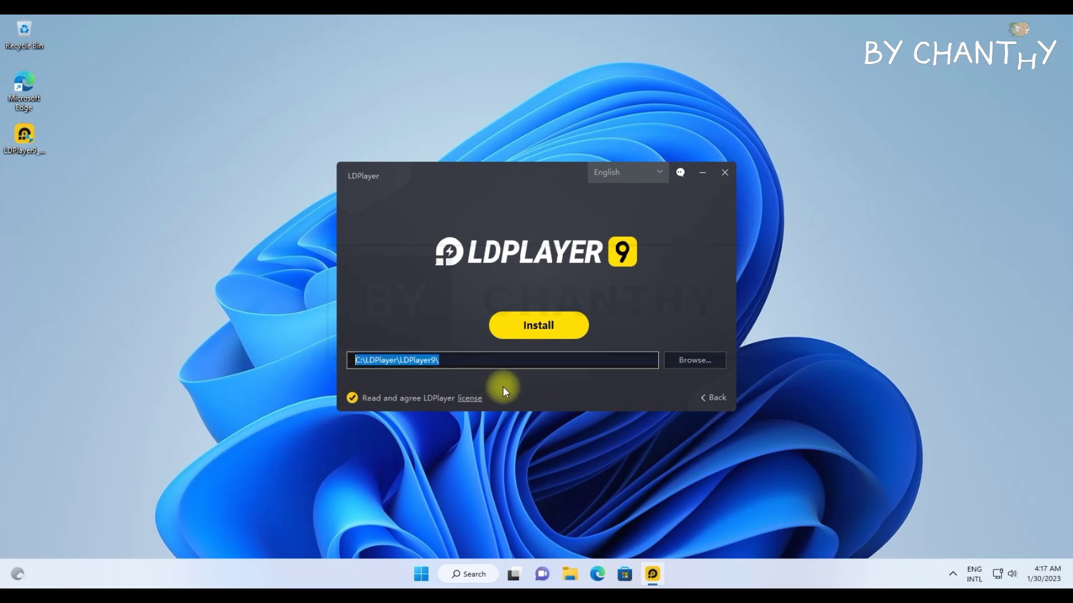
pyautogui.click(560, 394)
pyautogui.click(351, 398)
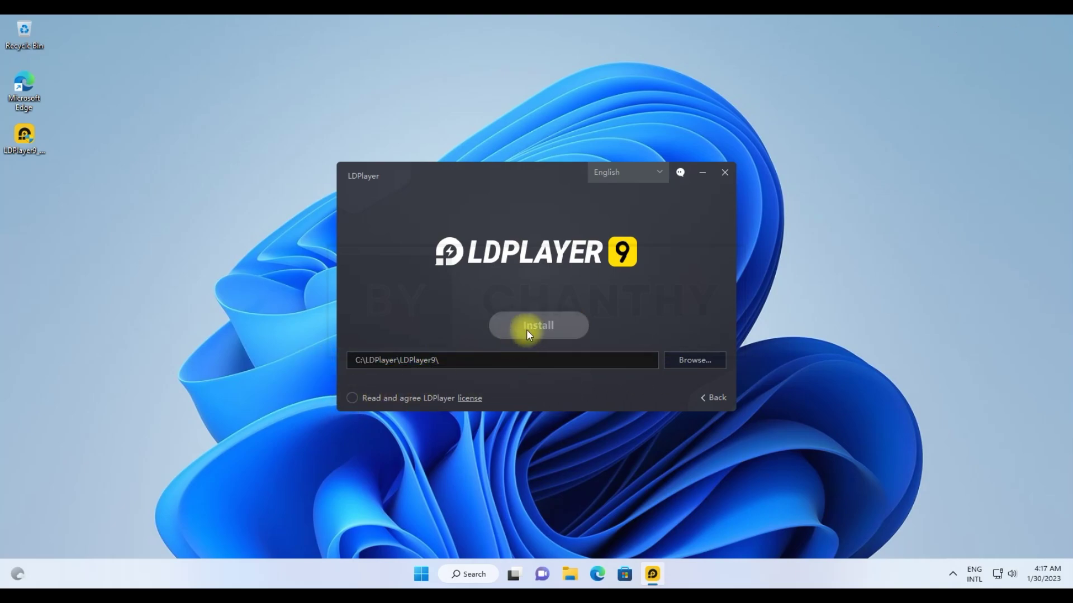
pyautogui.click(352, 399)
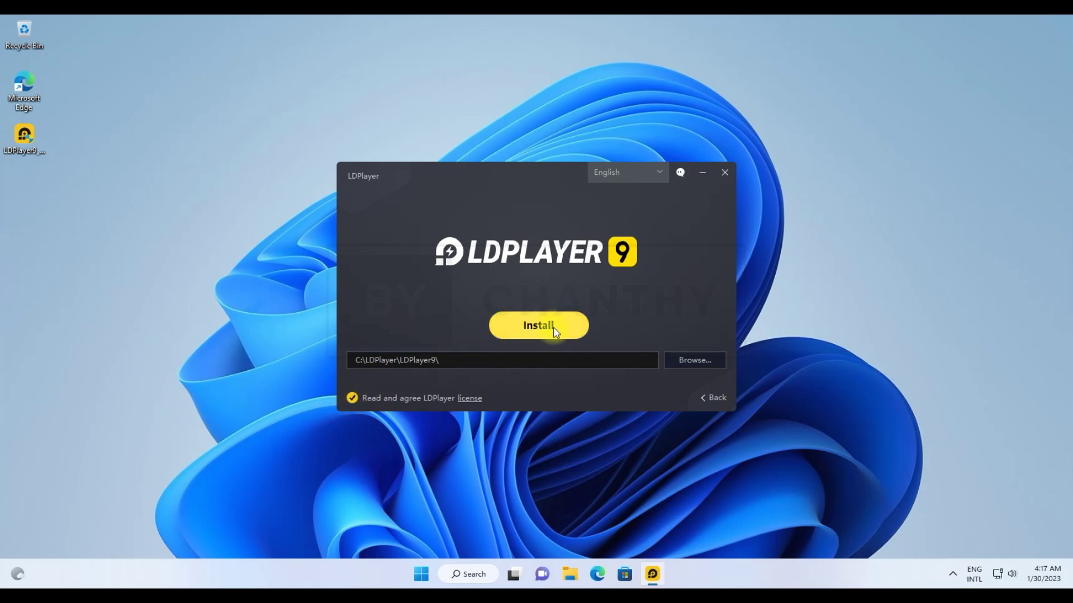
# Step: Install LDPlayer 9 to C:\LDPlayer\LDPlayer9\, rejecting the optional Opera and RAV Antivirus offers
pyautogui.click(553, 327)
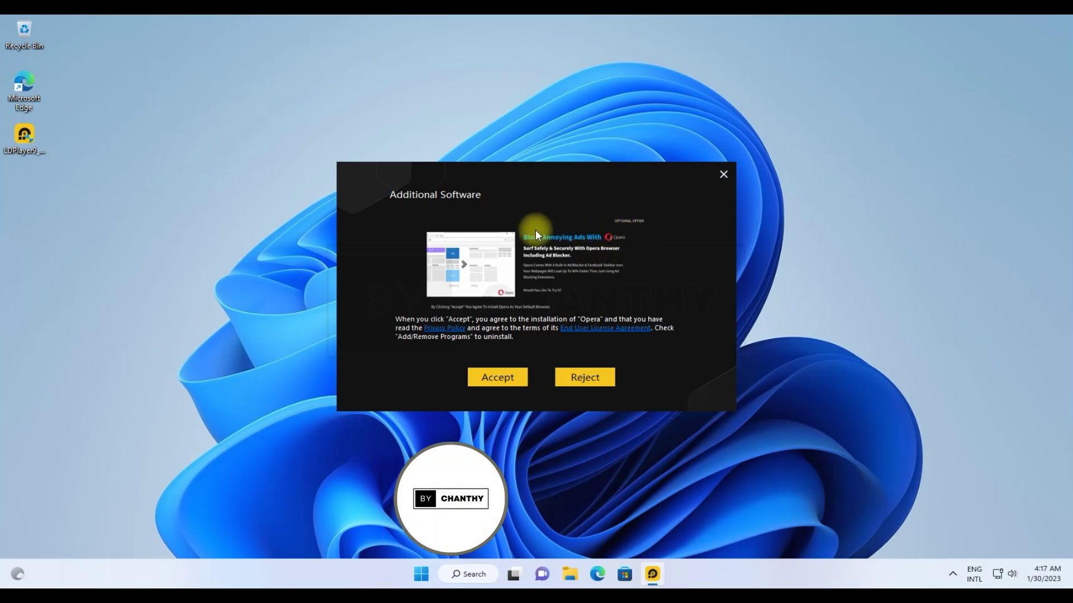
pyautogui.click(595, 382)
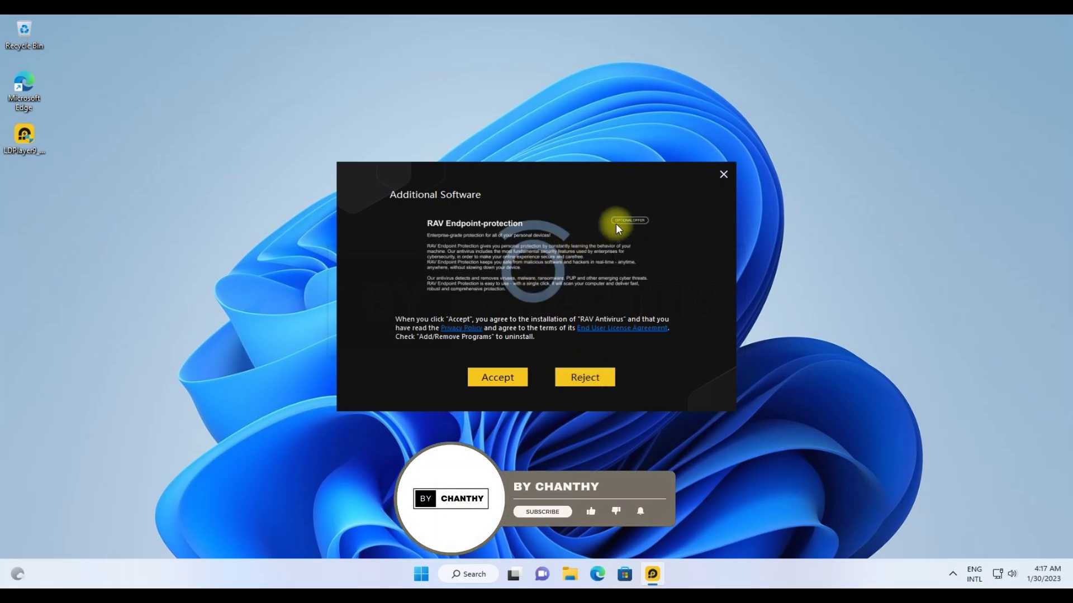
pyautogui.click(596, 376)
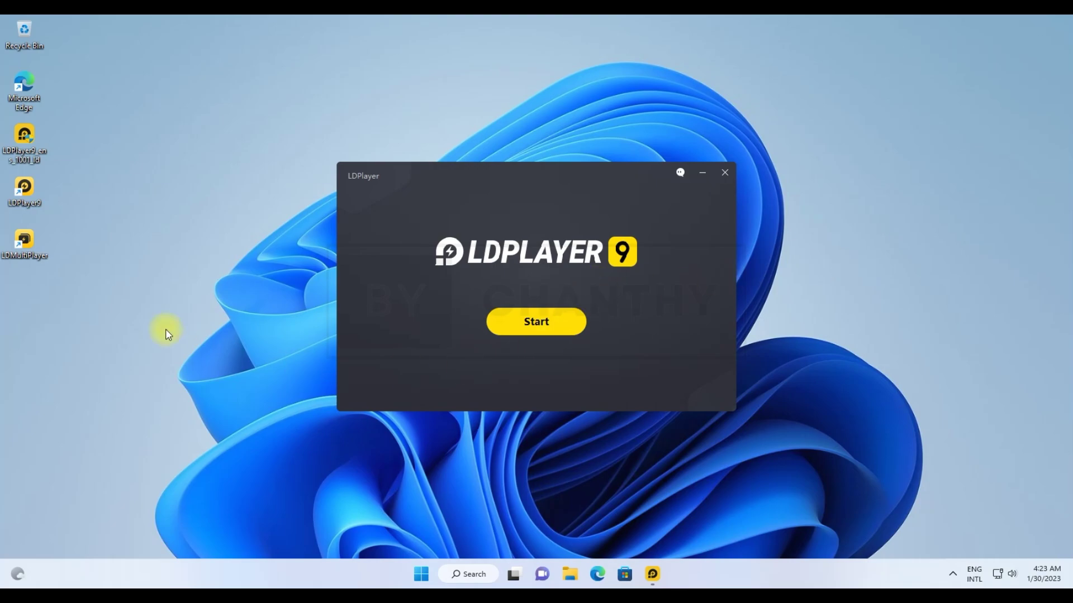
# Step: Start the newly installed LDPlayer 9 and choose to enable Virtualization Technology
pyautogui.click(22, 211)
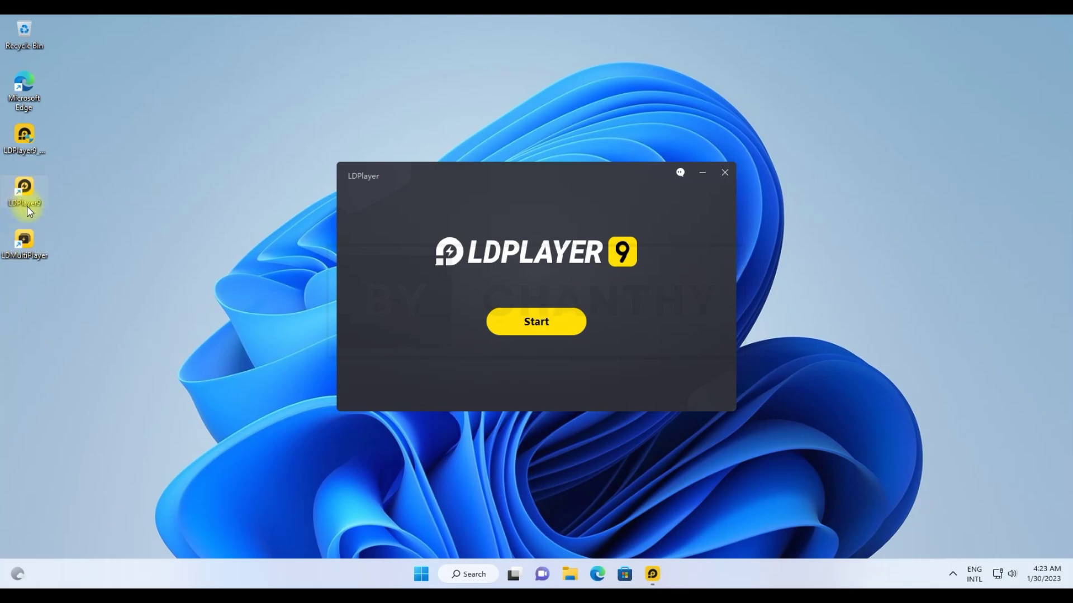
pyautogui.click(540, 324)
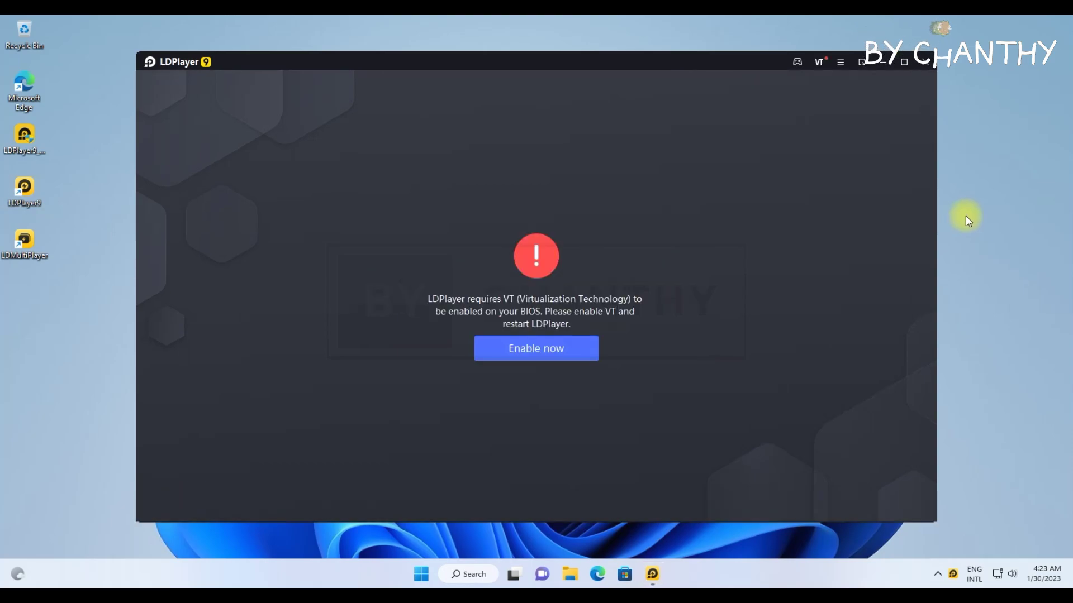
pyautogui.click(577, 358)
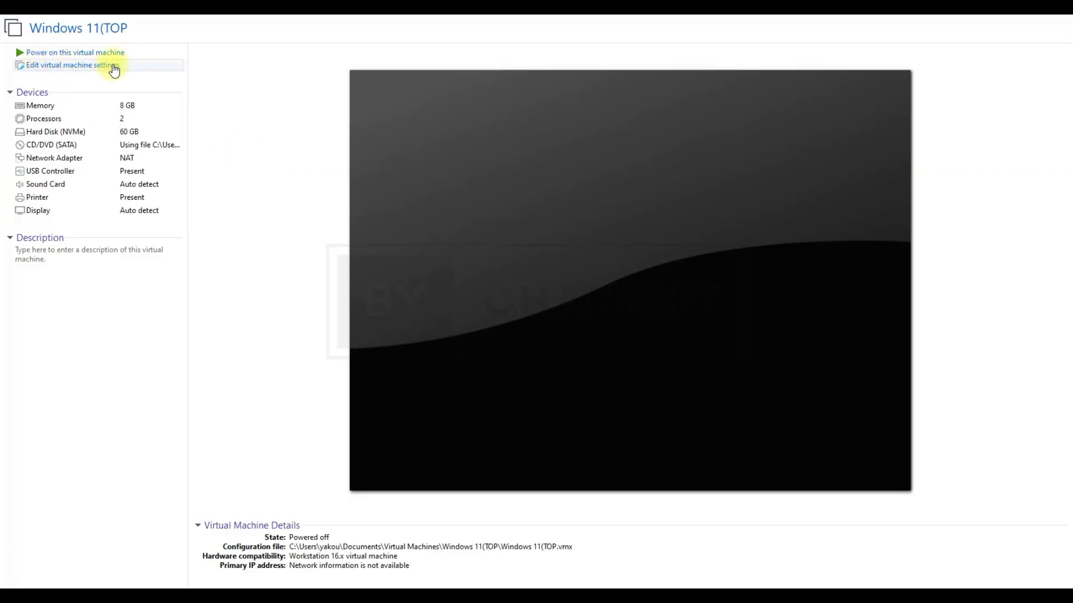
# Step: In VMware Workstation, enable Virtualize Intel VT-x/EPT or AMD-V/RVI for the Windows 11 virtual machine's processors and power the machine on
pyautogui.click(71, 67)
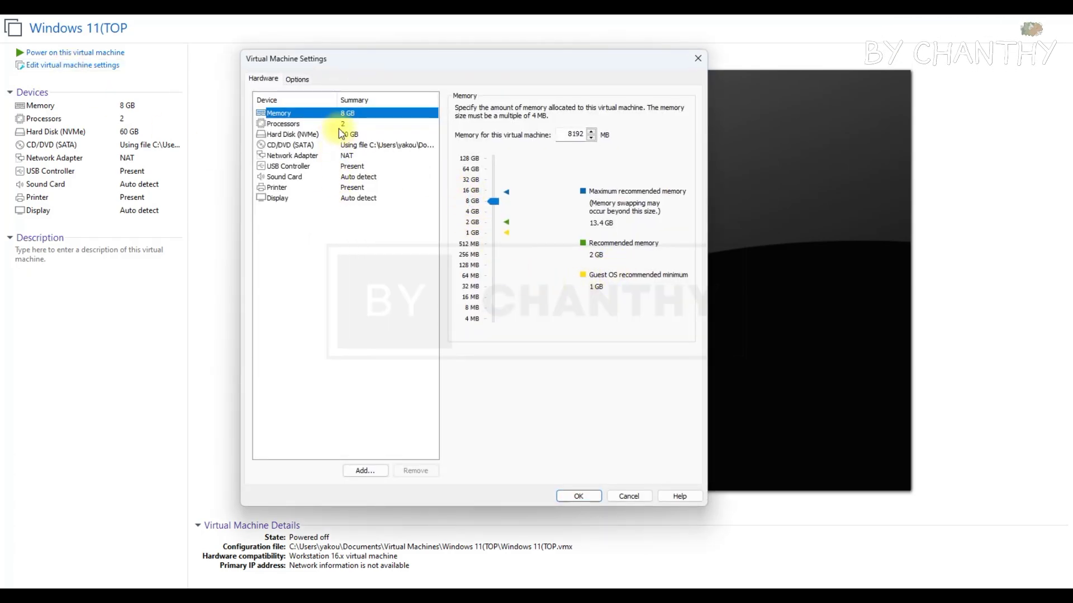
pyautogui.click(340, 124)
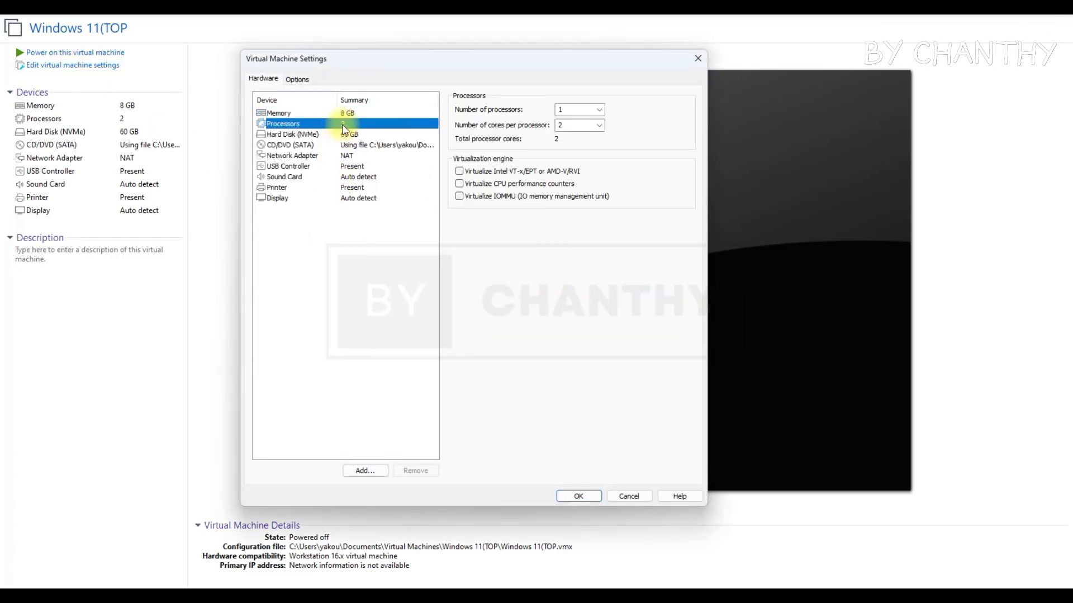
pyautogui.click(459, 172)
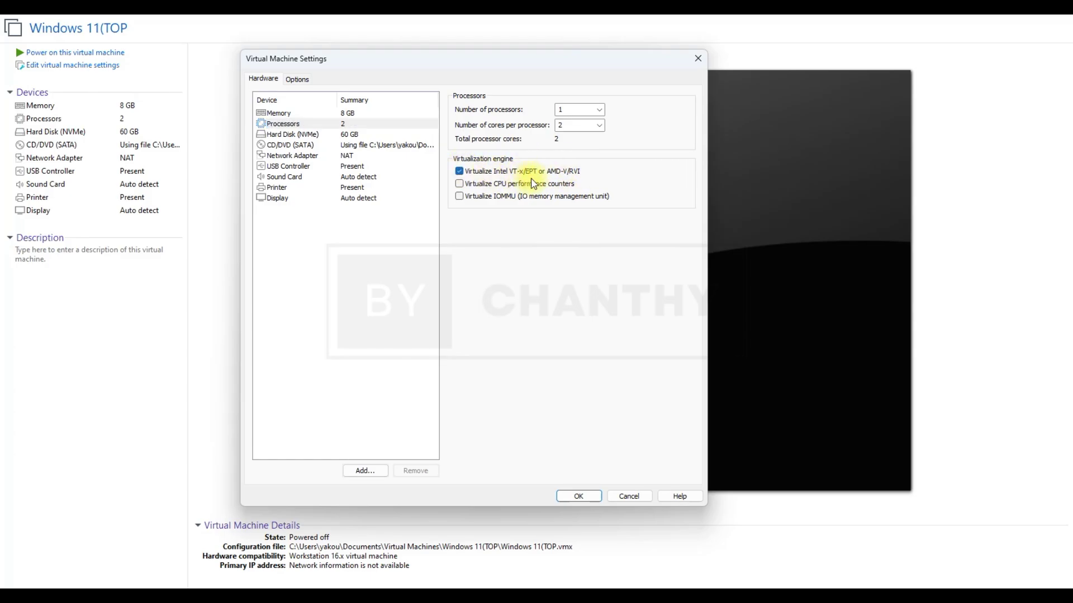
pyautogui.click(587, 496)
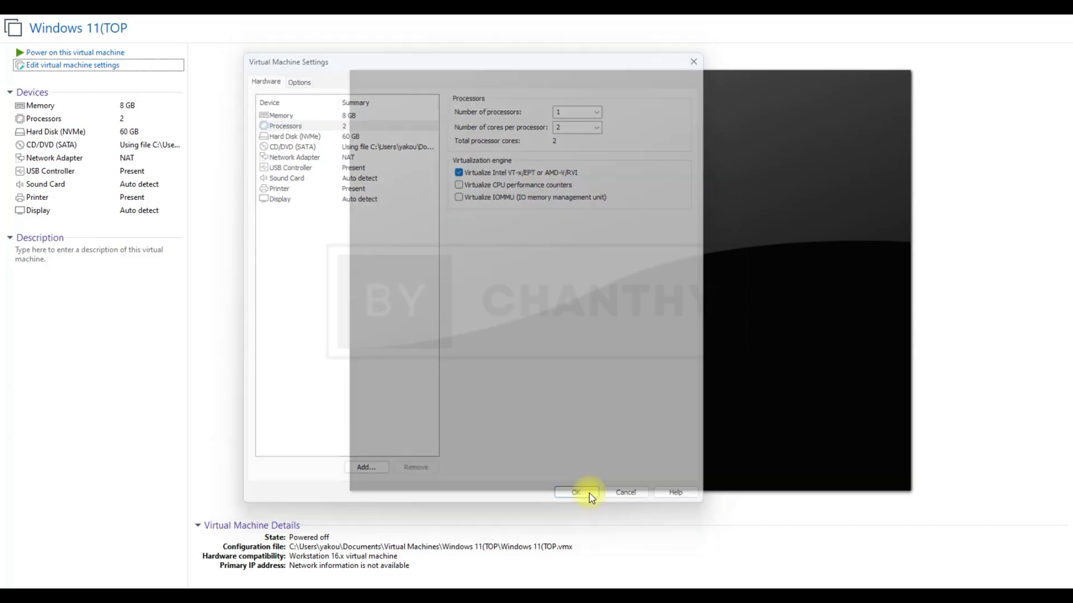
pyautogui.click(56, 52)
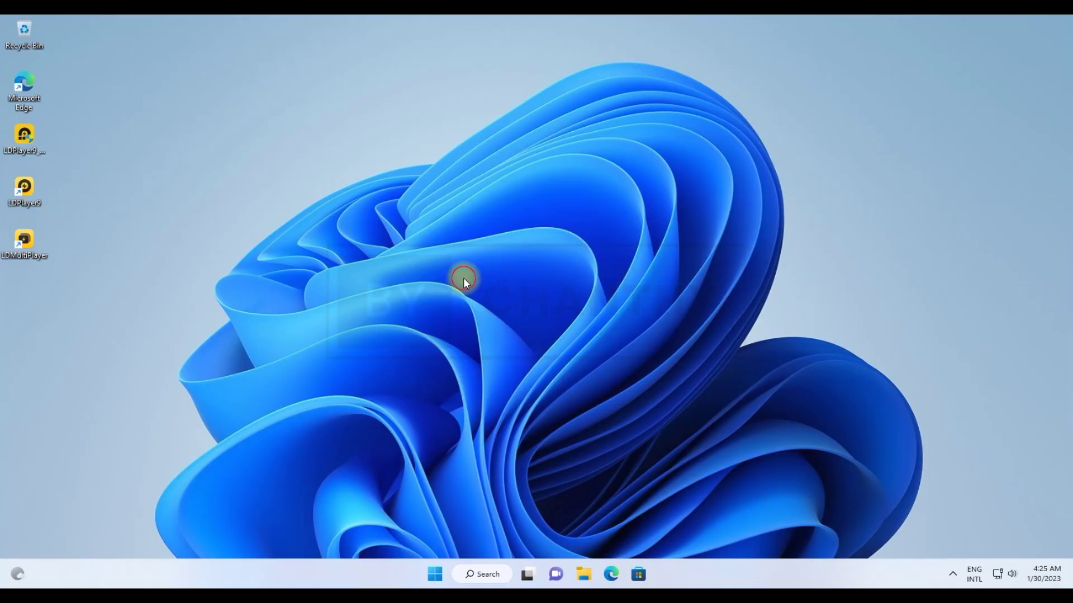
# Step: Start LDPlayer 9 from the desktop as administrator and allow it to make changes
pyautogui.rightClick(22, 190)
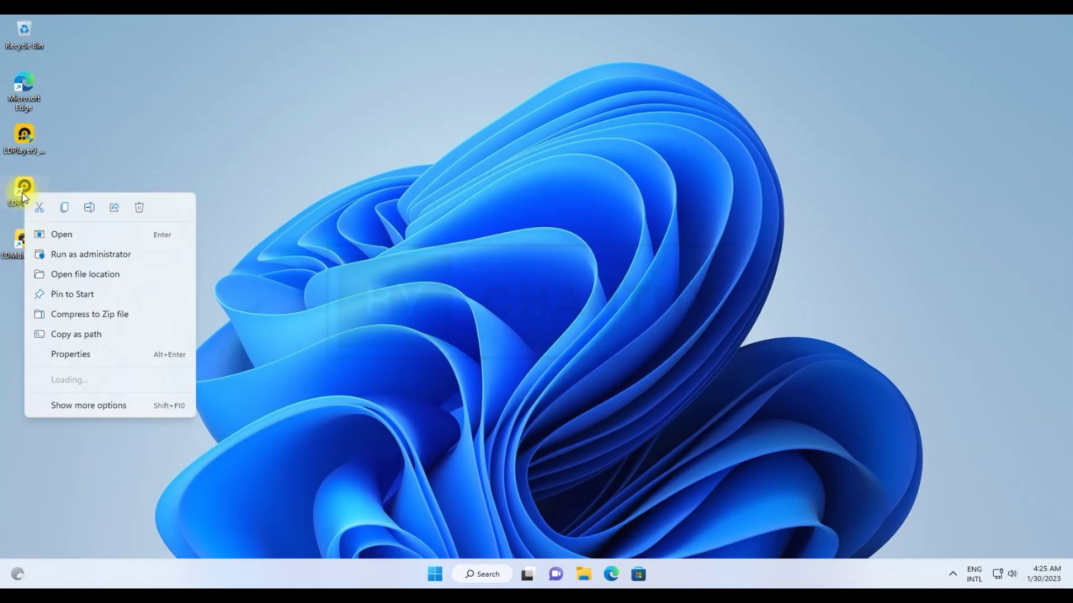
pyautogui.click(90, 254)
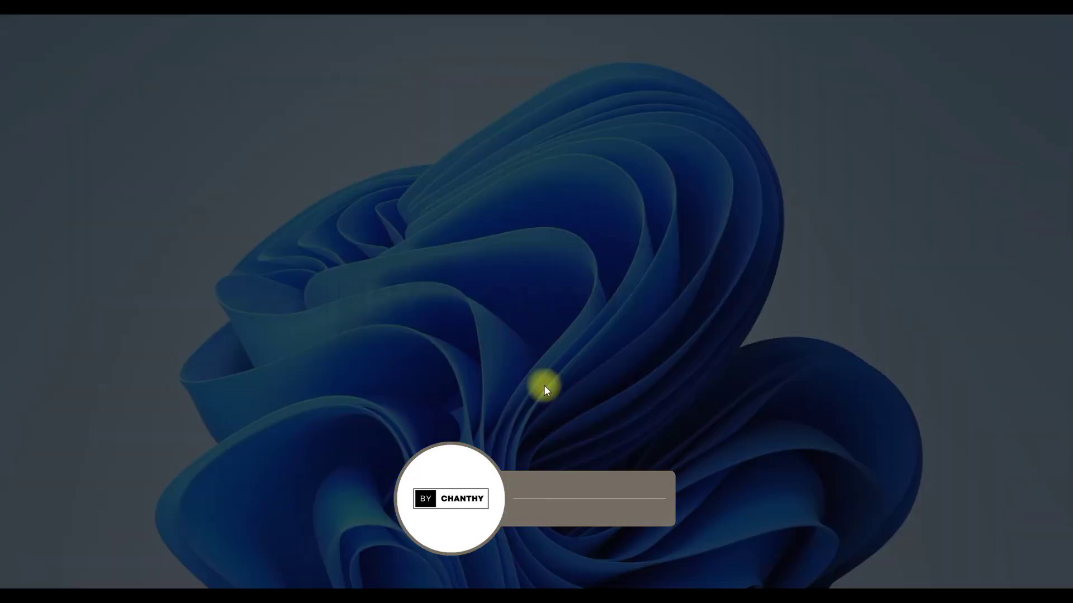
pyautogui.click(502, 406)
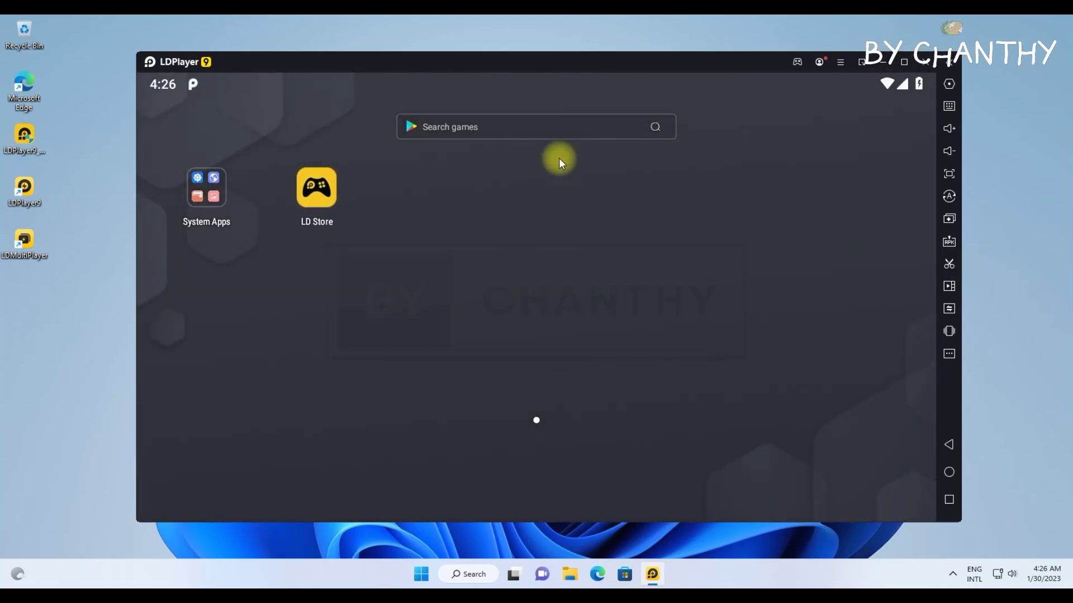
# Step: Open Android Settings from System Apps and examine the model, hardware and Android version under About tablet
pyautogui.click(207, 188)
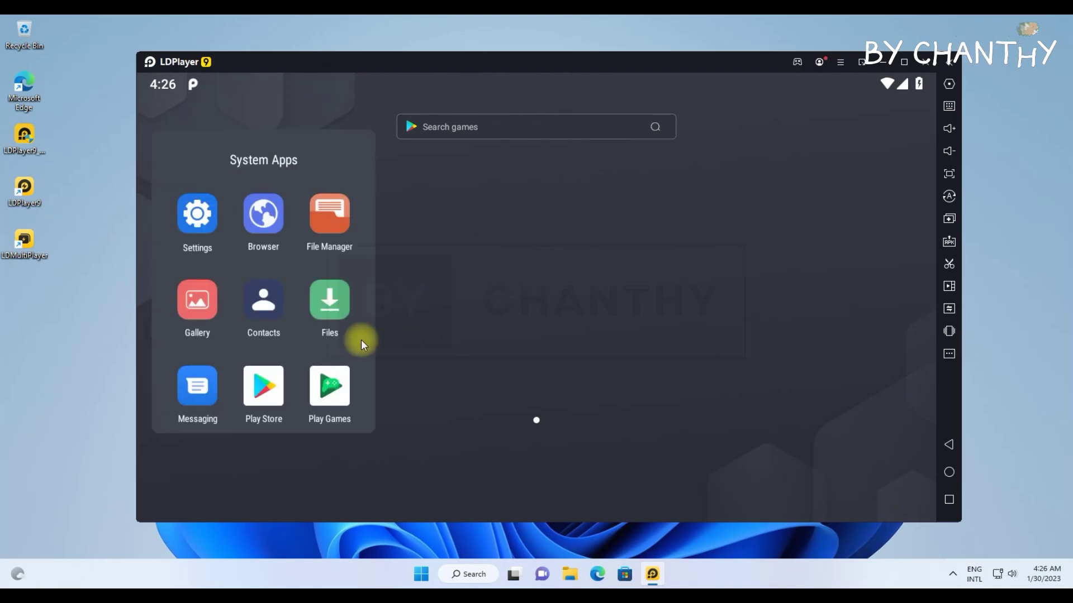
pyautogui.click(282, 374)
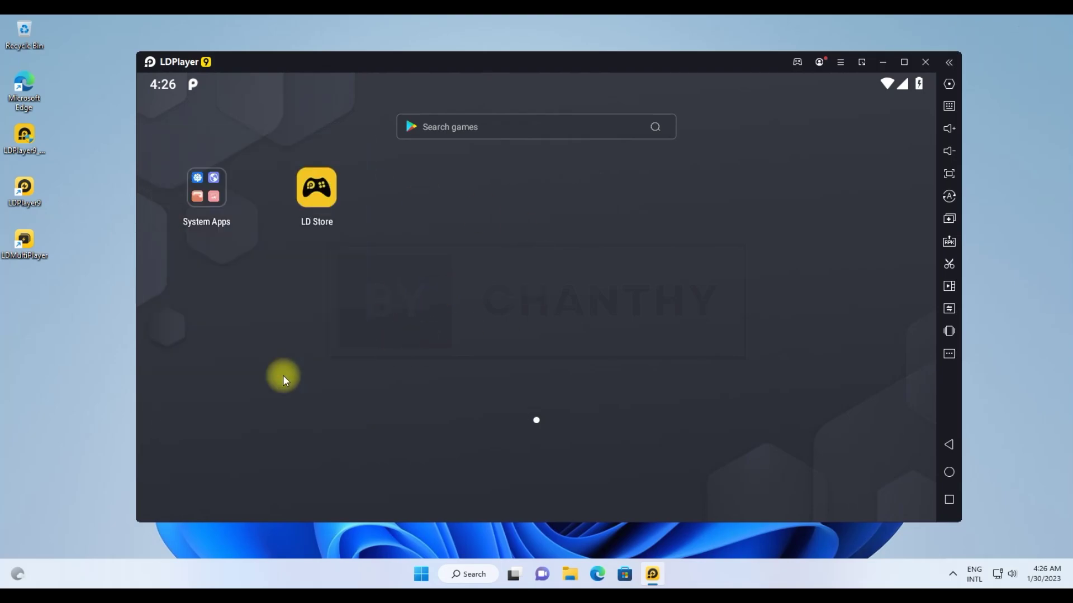
pyautogui.click(203, 190)
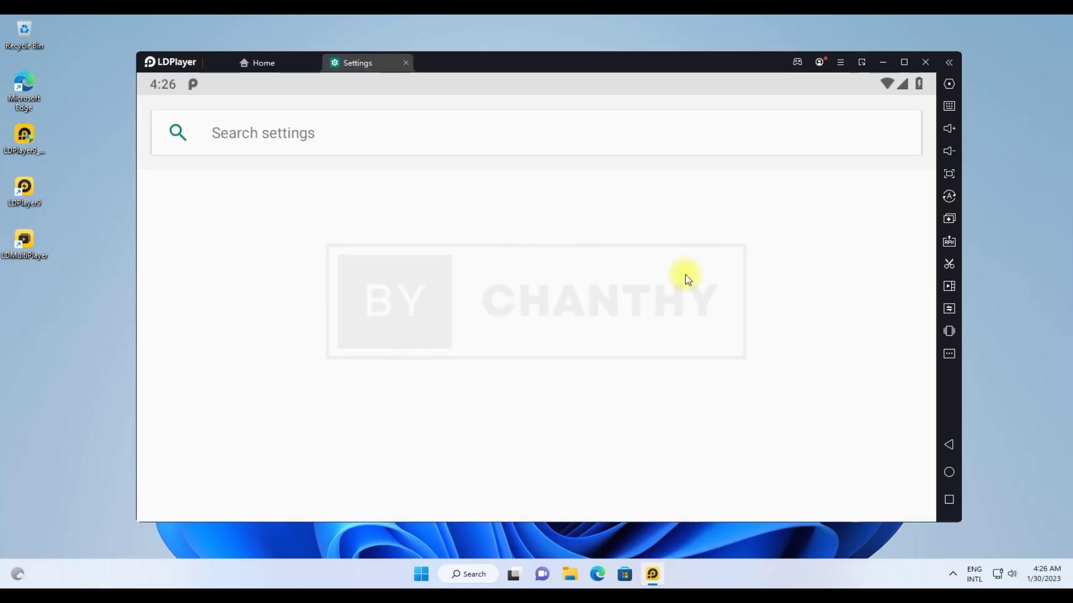
pyautogui.scroll(-10, 514, 414)
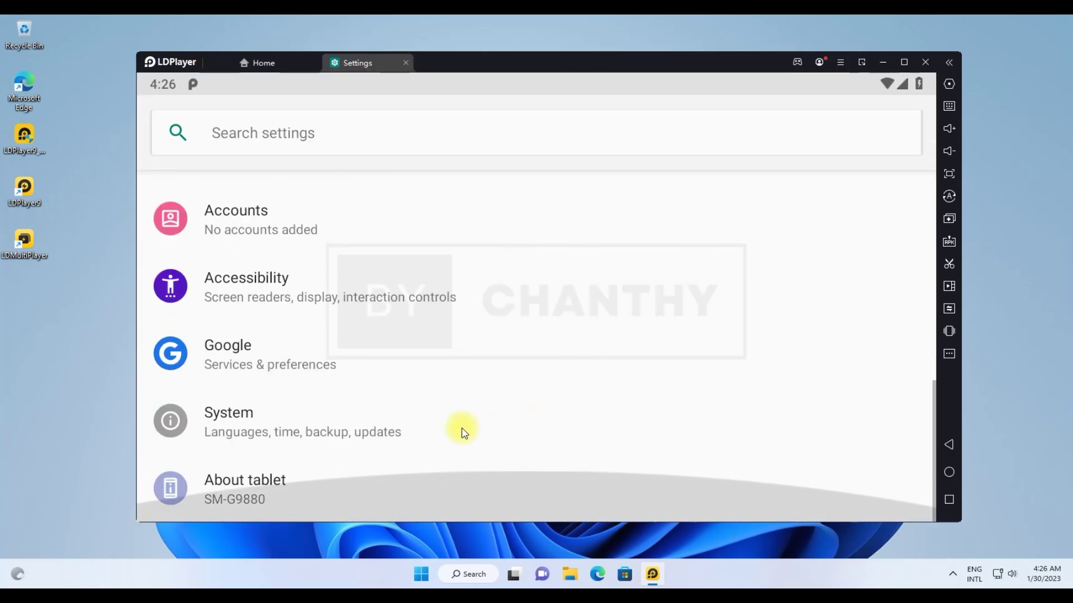
pyautogui.click(290, 495)
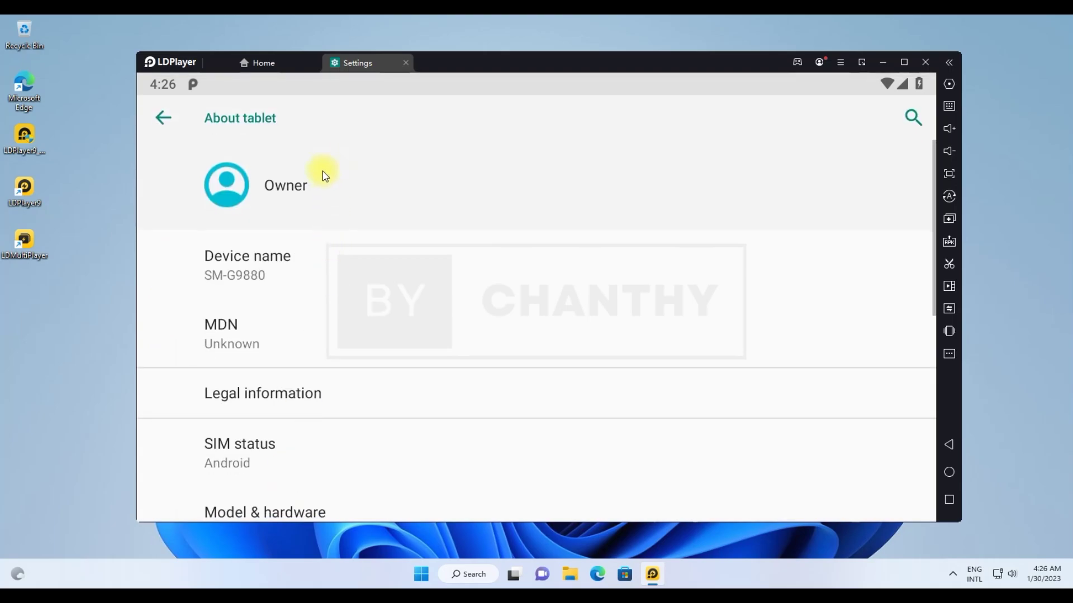
pyautogui.scroll(-3, 270, 305)
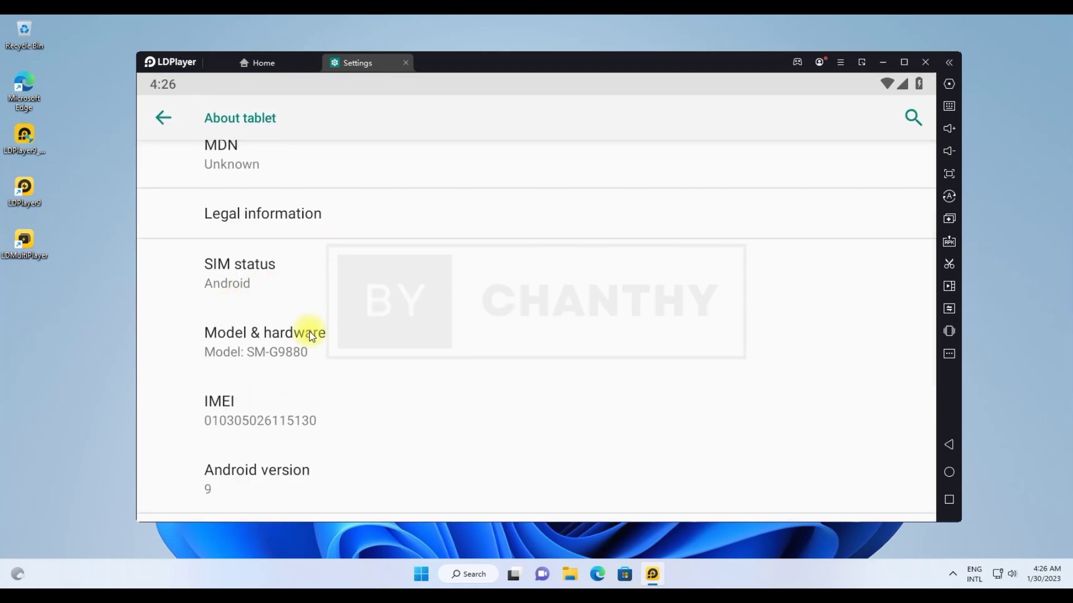
pyautogui.scroll(-2, 307, 318)
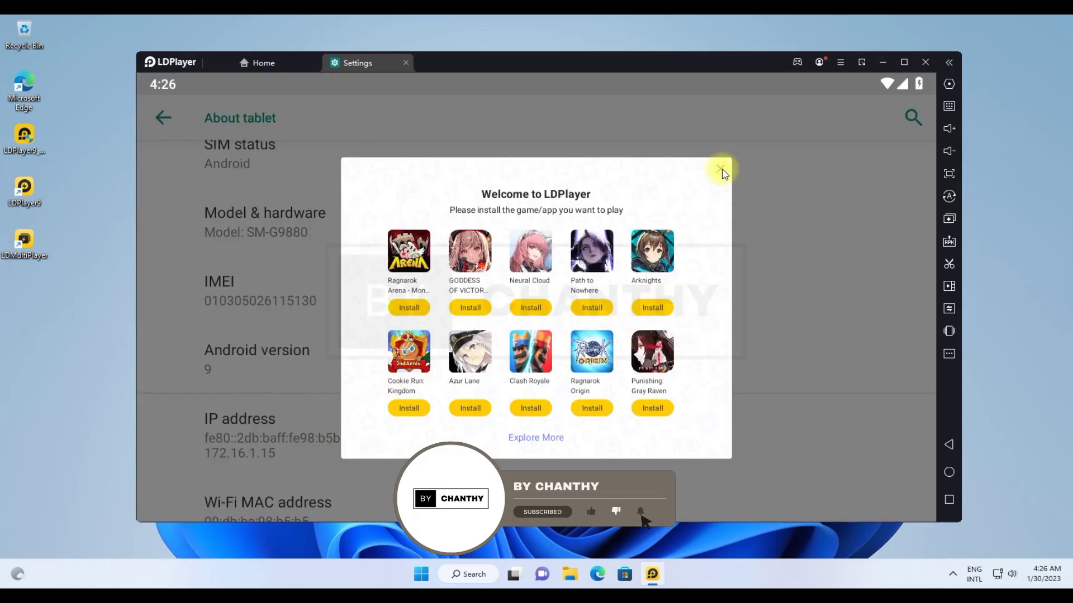
# Step: Dismiss the Welcome to LDPlayer app suggestions and view Android's Network & internet settings
pyautogui.click(721, 169)
pyautogui.click(163, 118)
pyautogui.scroll(10, 285, 282)
pyautogui.click(308, 205)
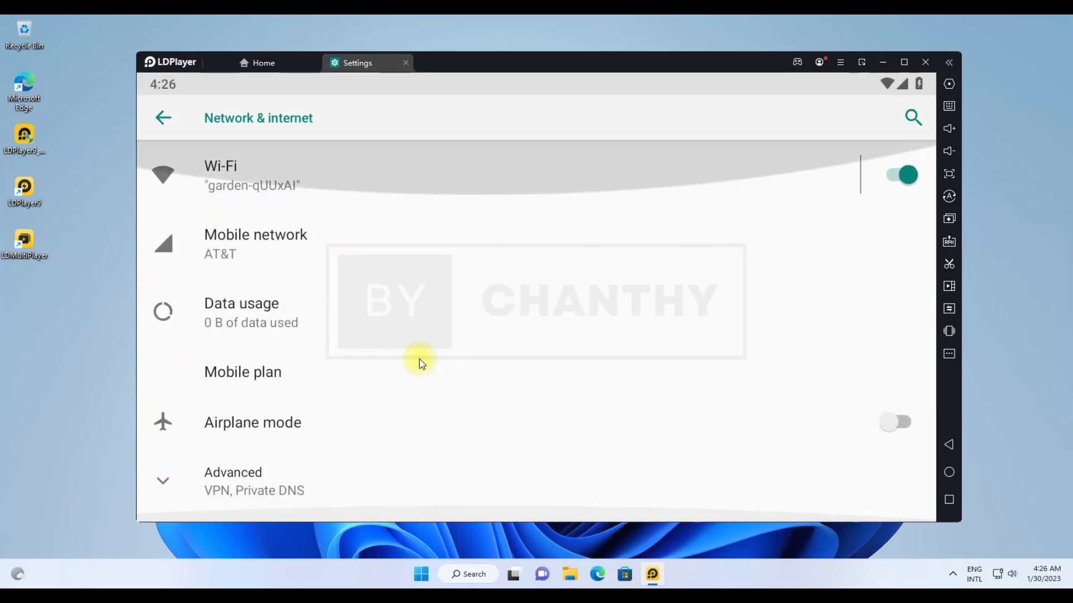
pyautogui.click(163, 119)
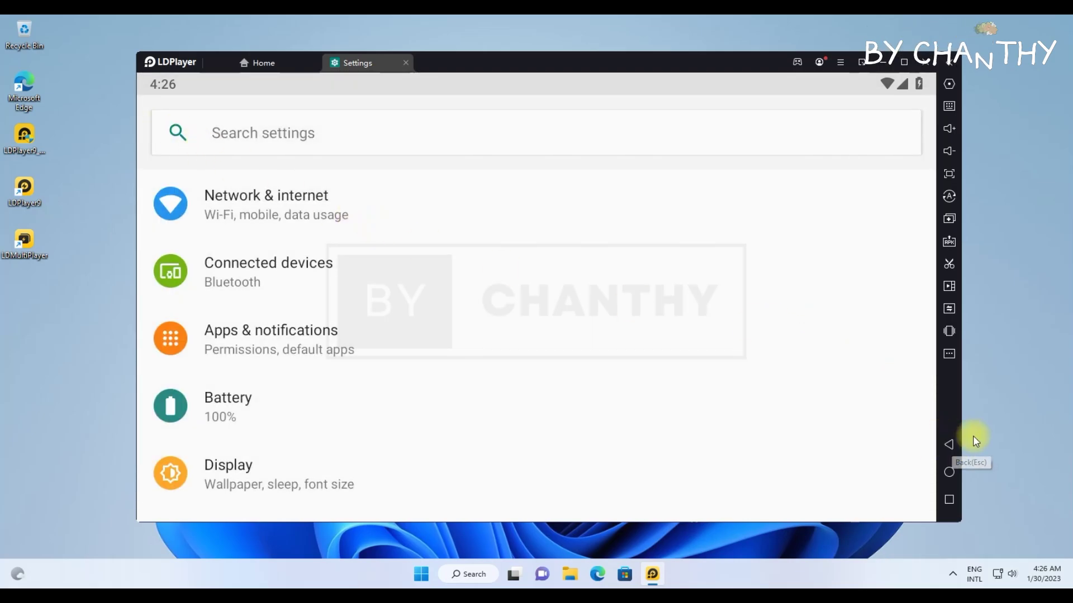
# Step: Return to the Android home screen and close the Settings app from the recent apps view
pyautogui.click(950, 444)
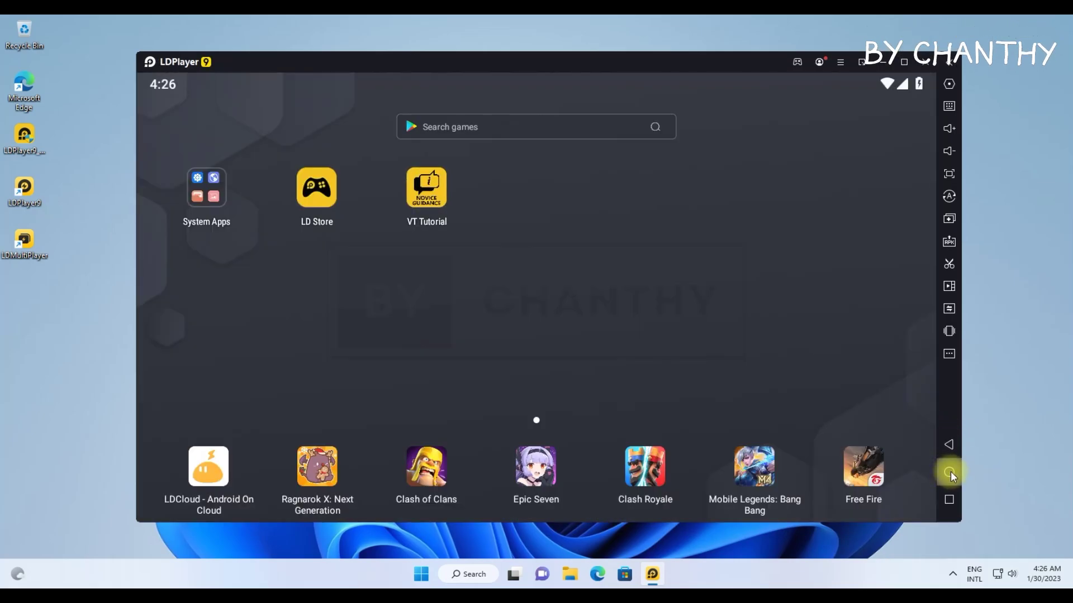
pyautogui.click(949, 499)
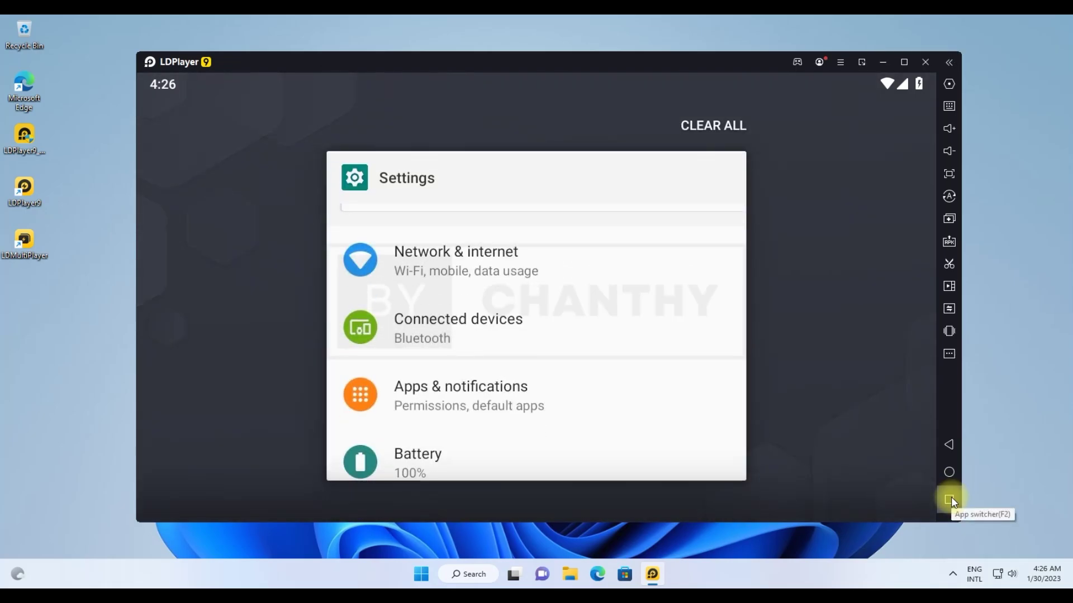
pyautogui.click(719, 177)
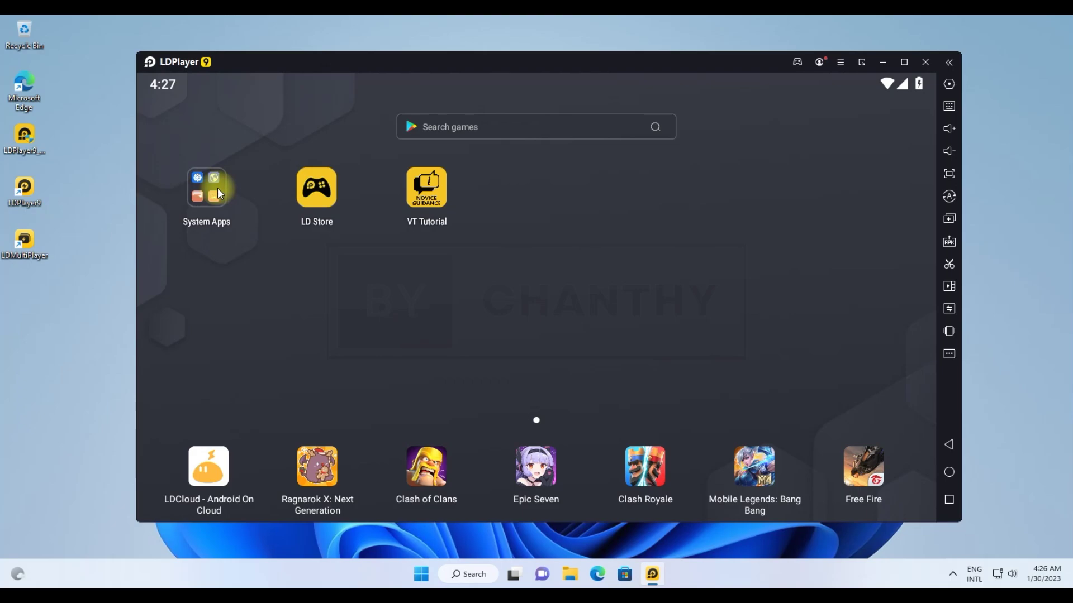
# Step: Open the Play Store from System Apps and view its options on the sign-in page
pyautogui.click(218, 191)
pyautogui.click(264, 367)
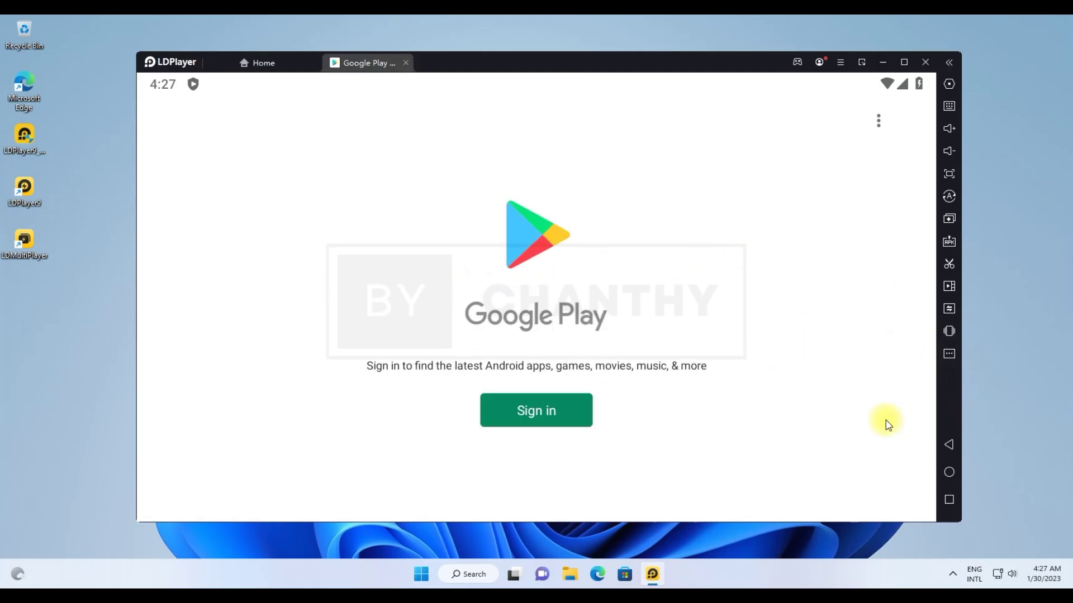
pyautogui.click(878, 121)
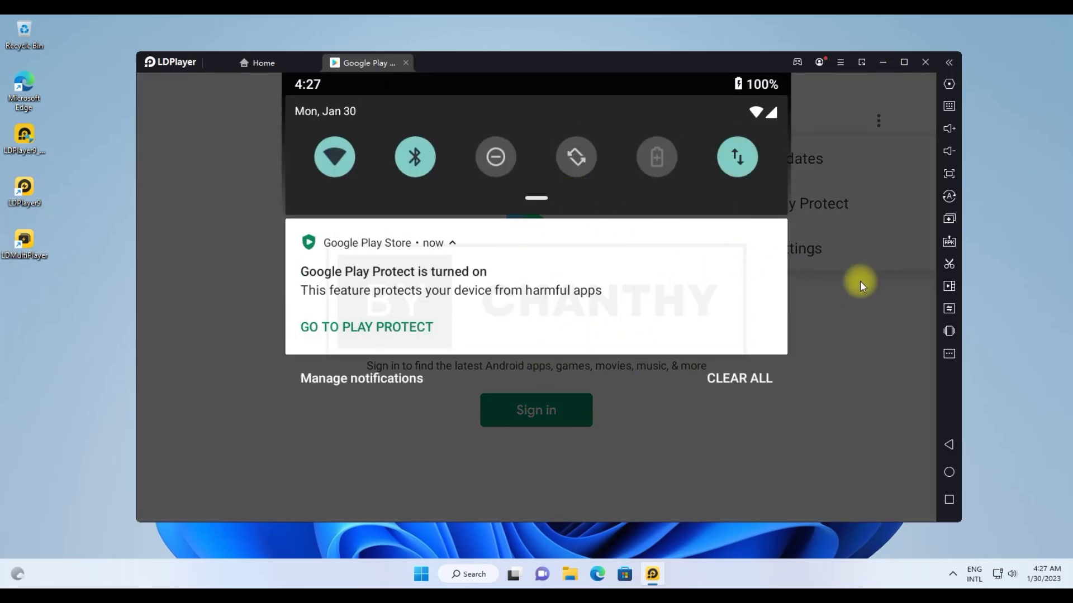
# Step: Examine Android's expanded quick settings, then close the Play Store
pyautogui.click(860, 281)
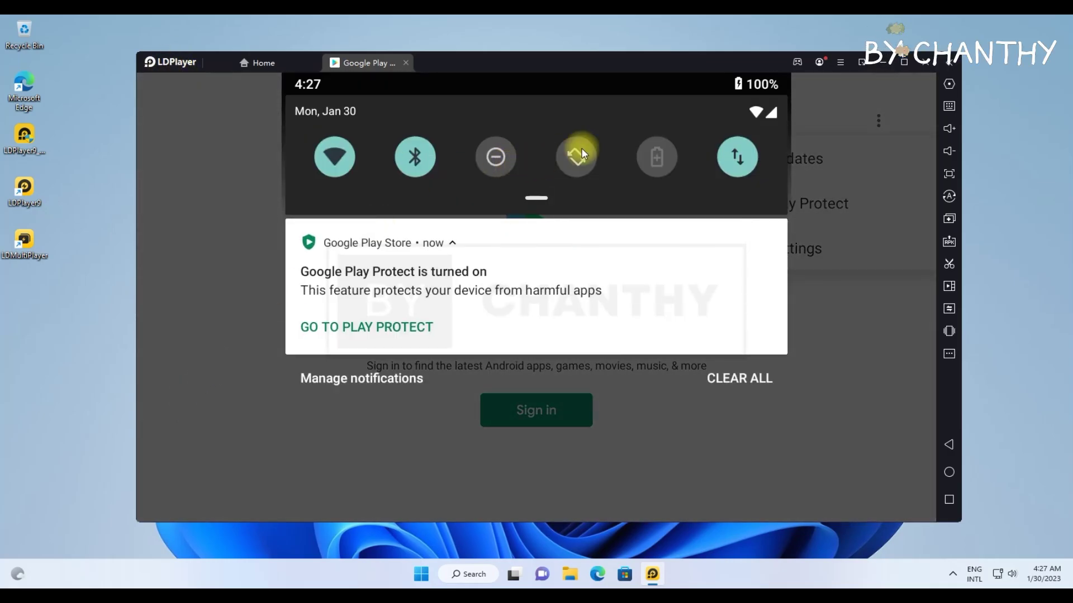
pyautogui.moveTo(537, 203); pyautogui.dragTo(510, 471)
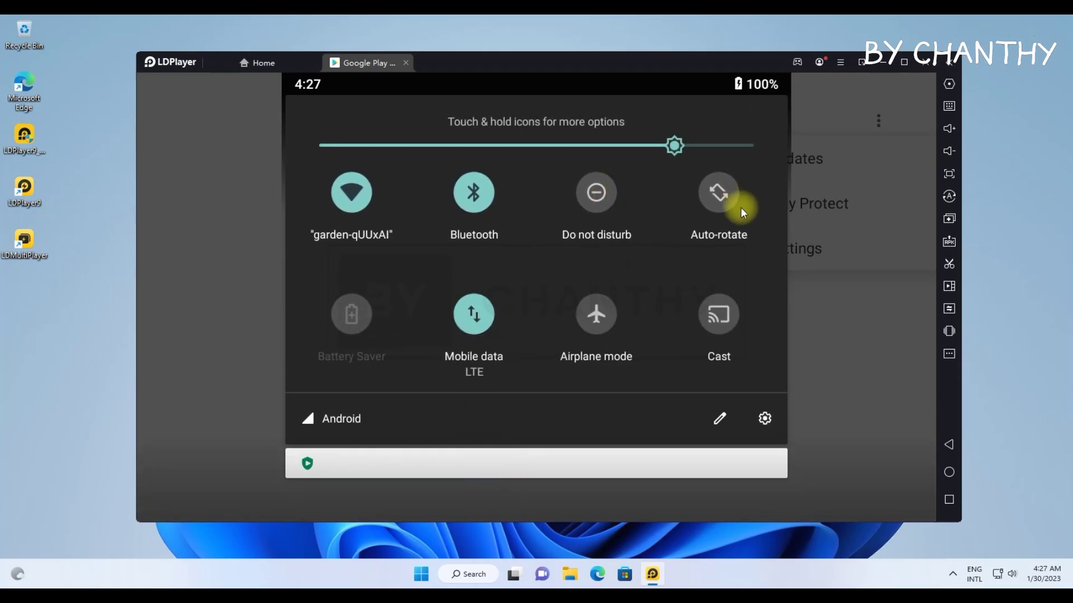
pyautogui.click(871, 361)
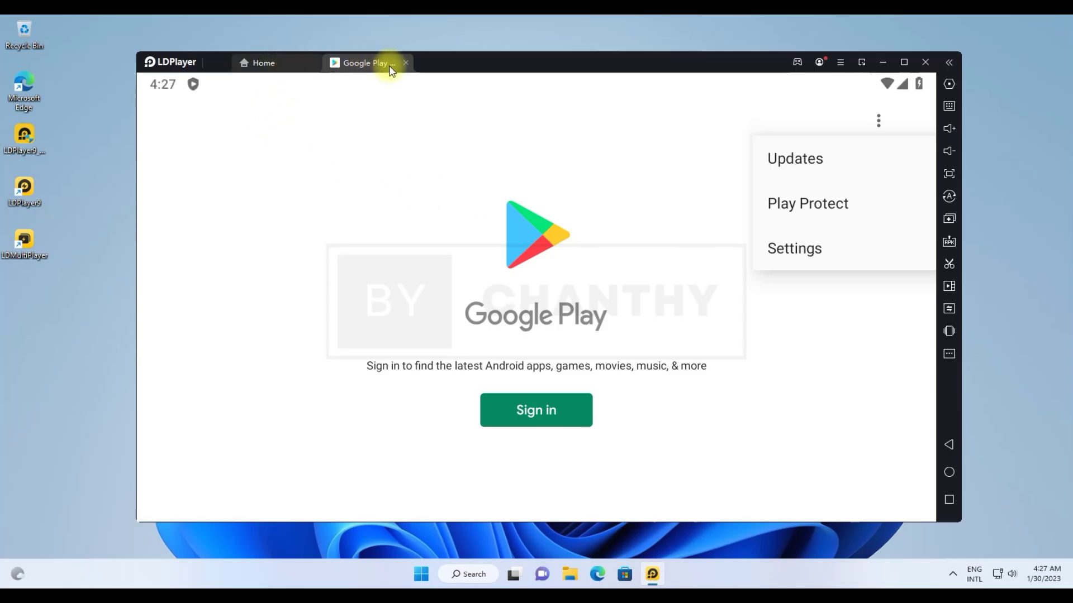
pyautogui.click(406, 63)
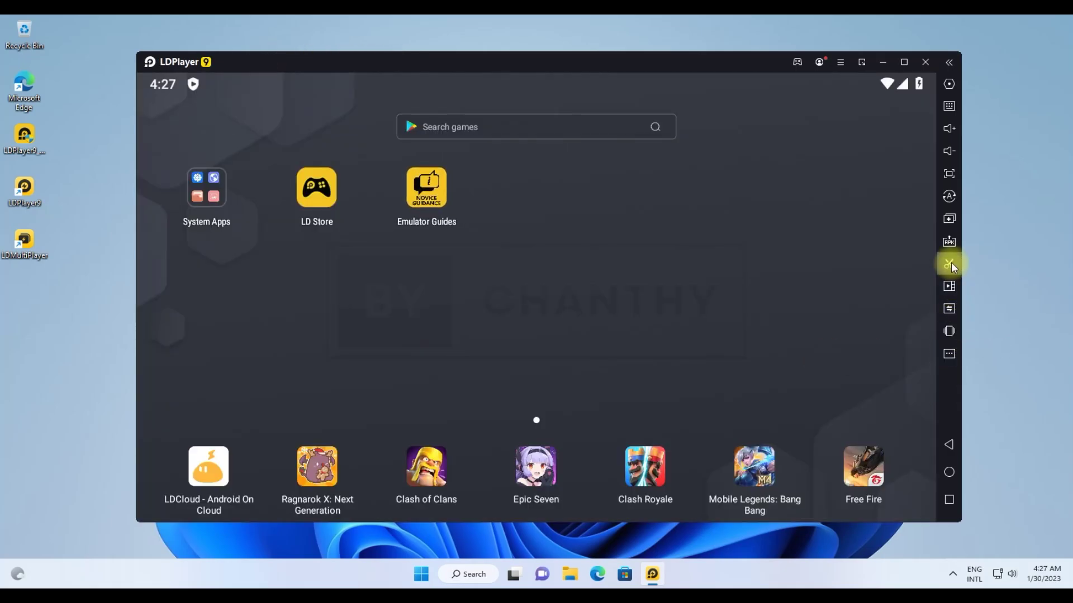
# Step: View the APK file selection dialog for installing an app and dismiss it without choosing a file
pyautogui.click(949, 242)
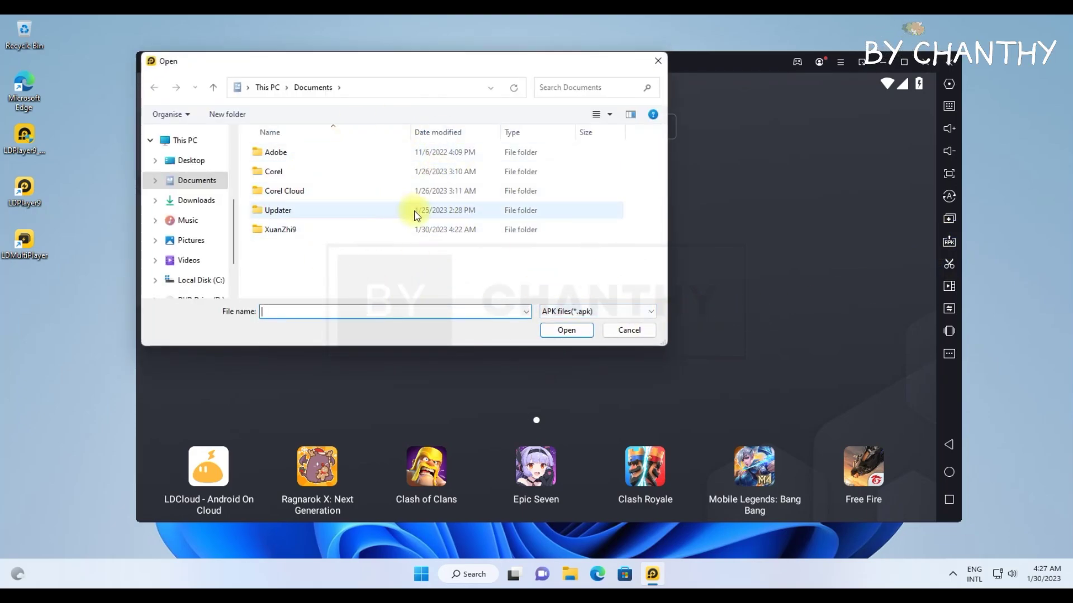
pyautogui.click(614, 335)
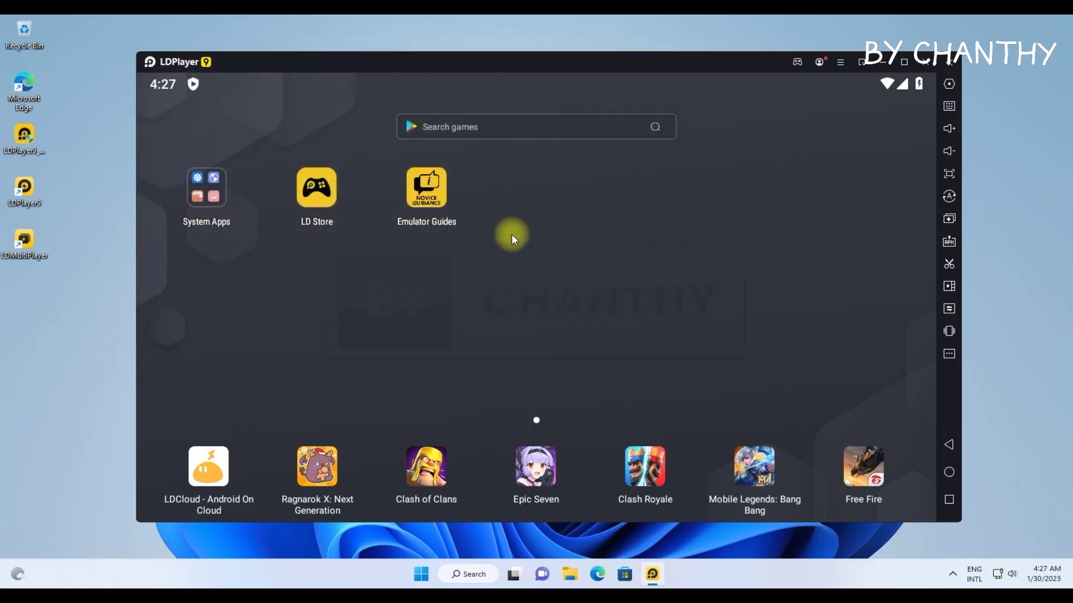
# Step: Browse LD Store's Editor's Pick, Pre-register, Gift pack and Top charts pages, and close the store
pyautogui.click(323, 185)
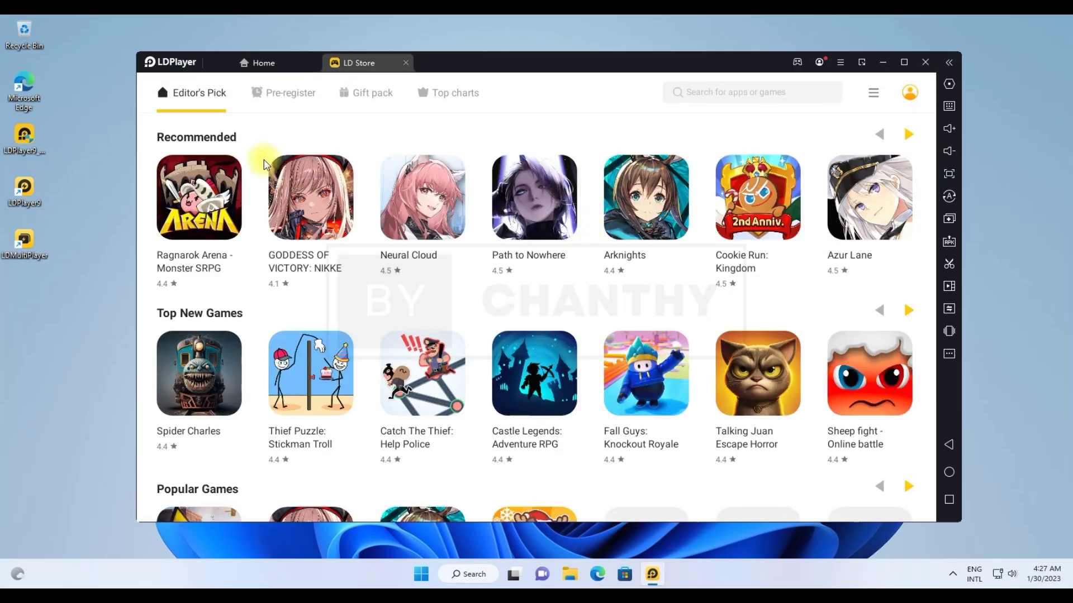
pyautogui.scroll(-5, 864, 385)
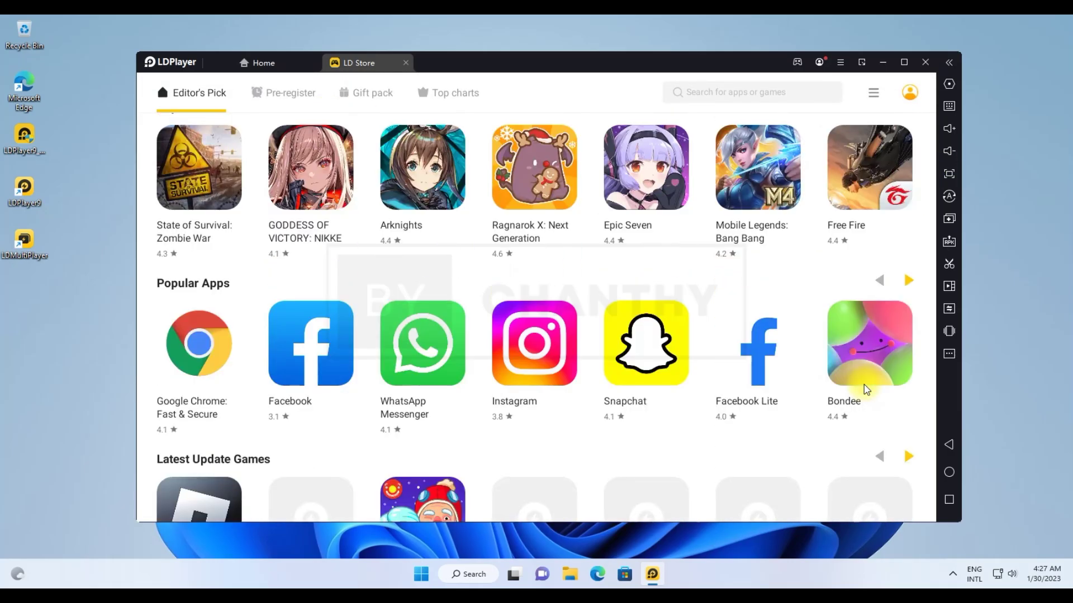
pyautogui.scroll(-2, 863, 385)
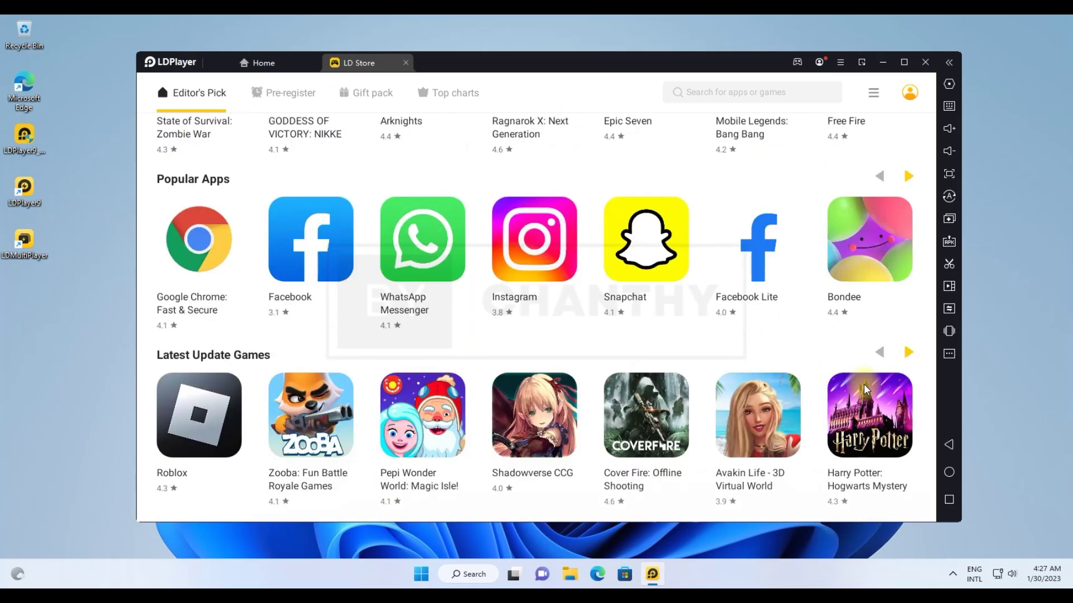
pyautogui.click(289, 93)
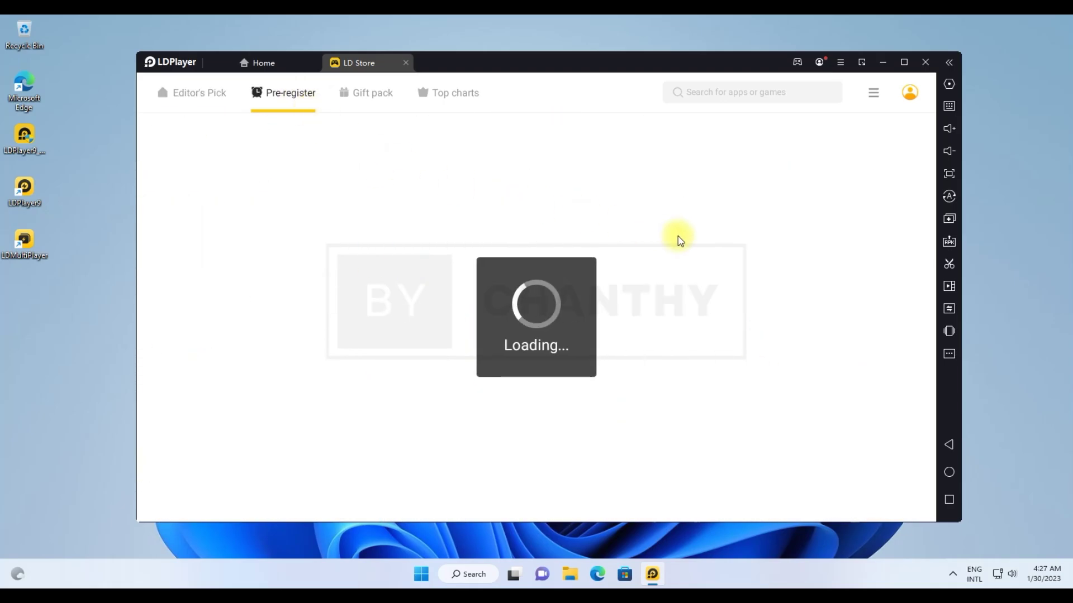
pyautogui.click(355, 101)
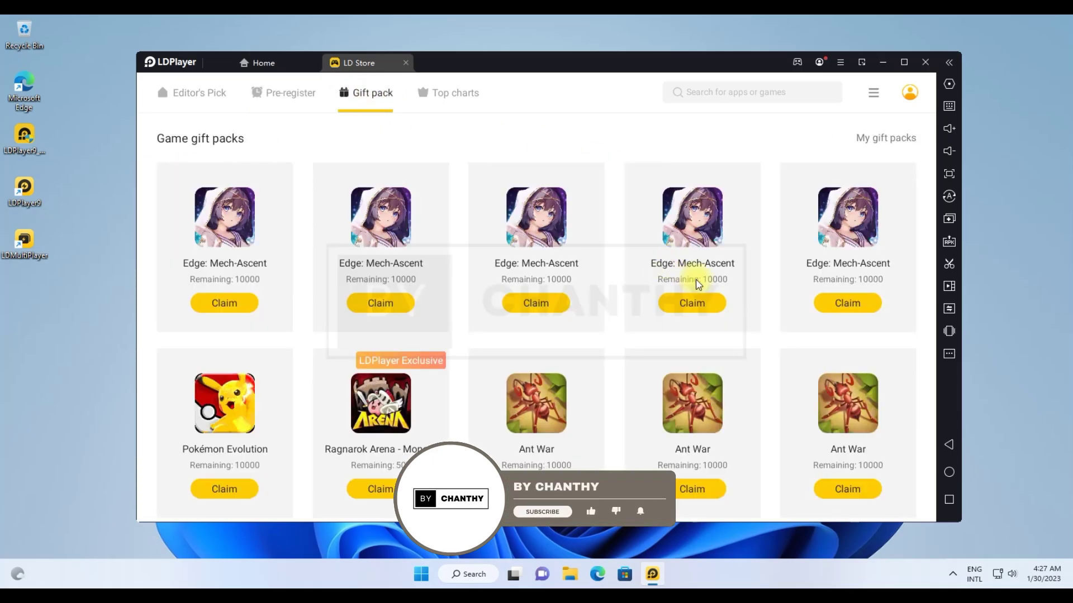
pyautogui.scroll(-8, 697, 284)
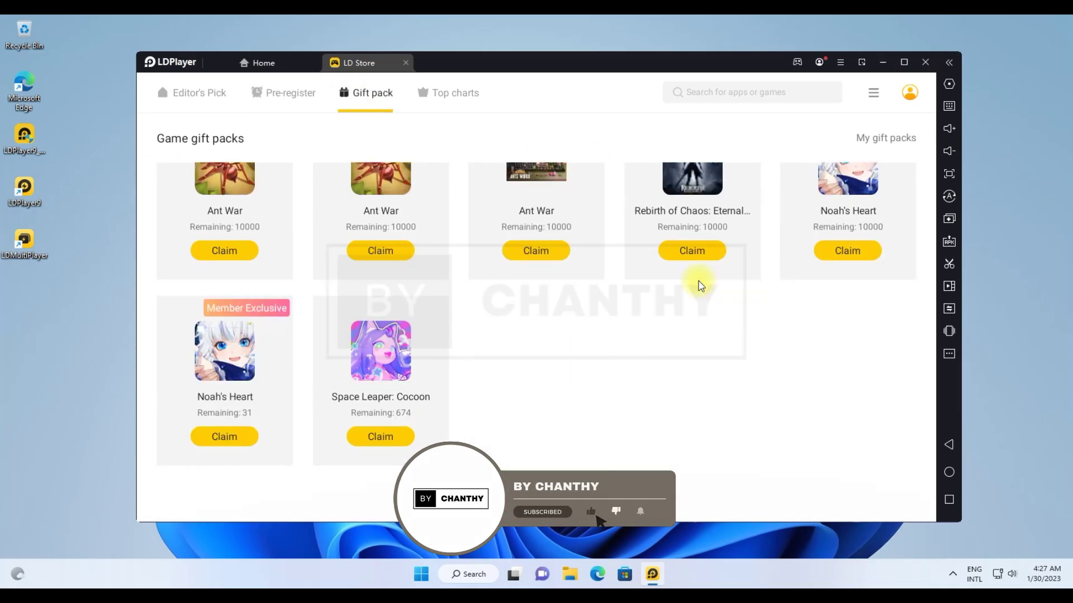
pyautogui.click(436, 94)
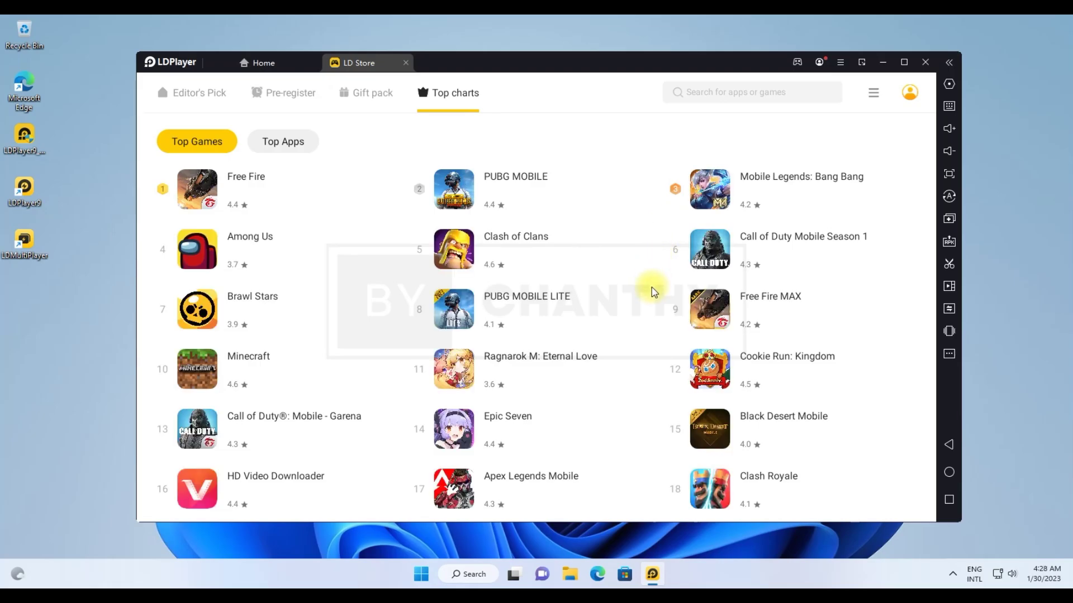
pyautogui.scroll(-6, 654, 292)
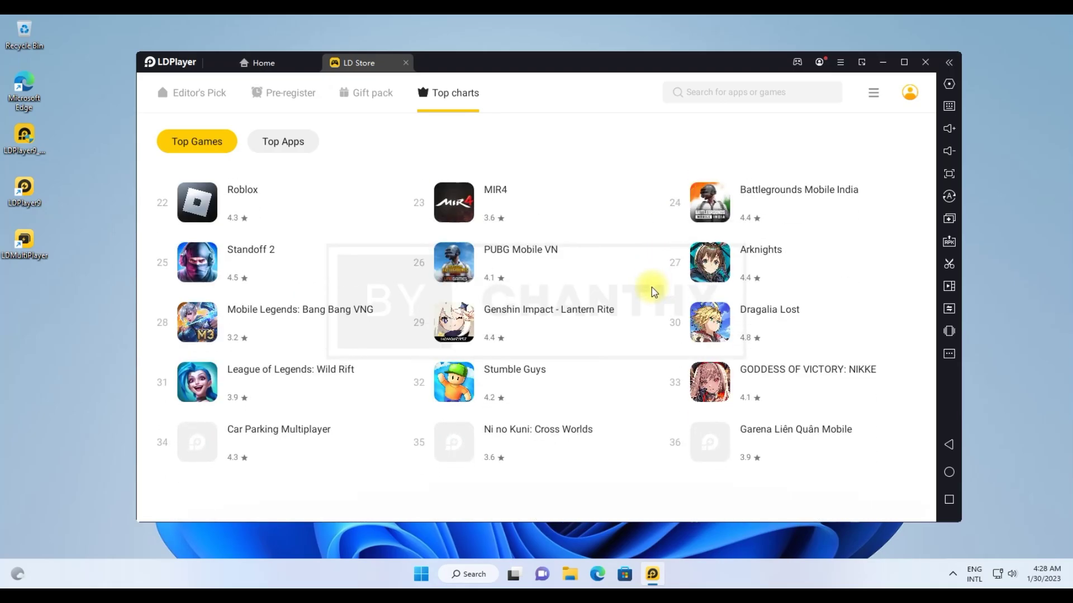
pyautogui.click(218, 94)
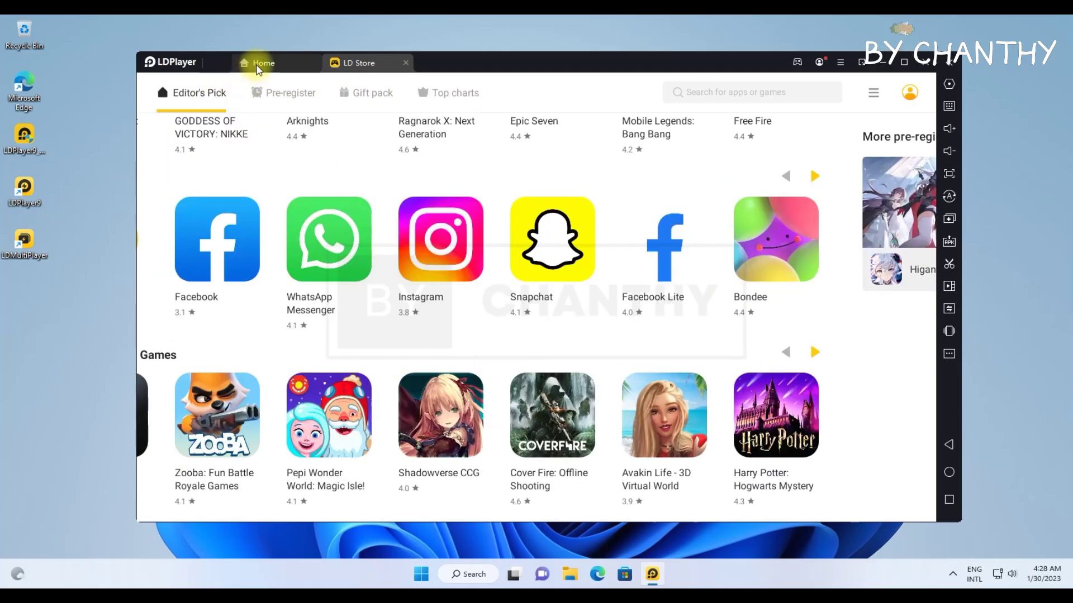
pyautogui.click(406, 63)
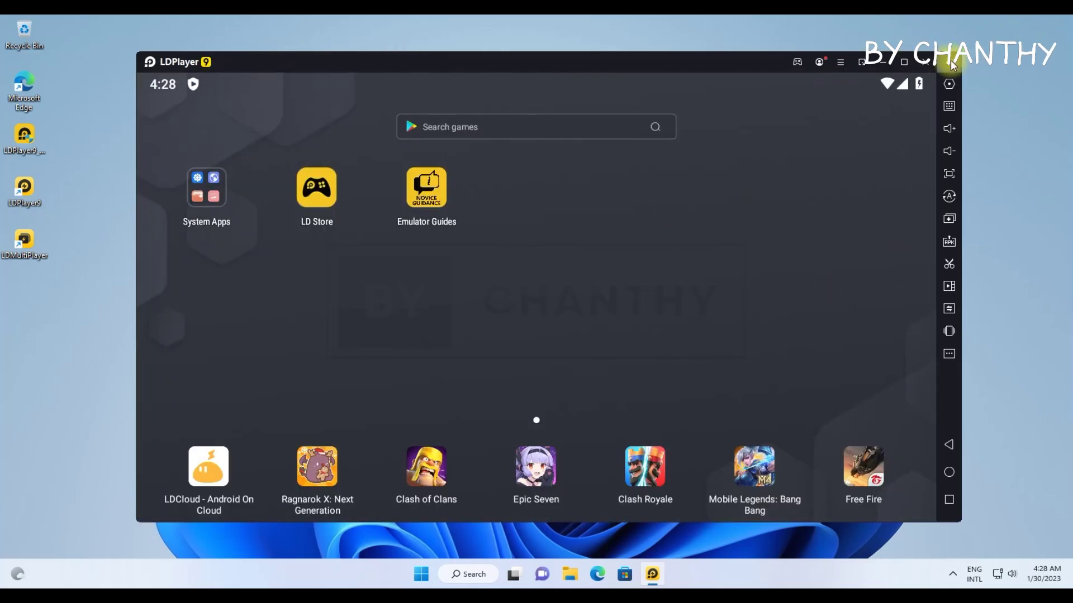
# Step: Close the running LDPlayer emulator and launch LDMultiPlayer from the desktop, allowing the elevation prompt
pyautogui.click(925, 62)
pyautogui.click(571, 330)
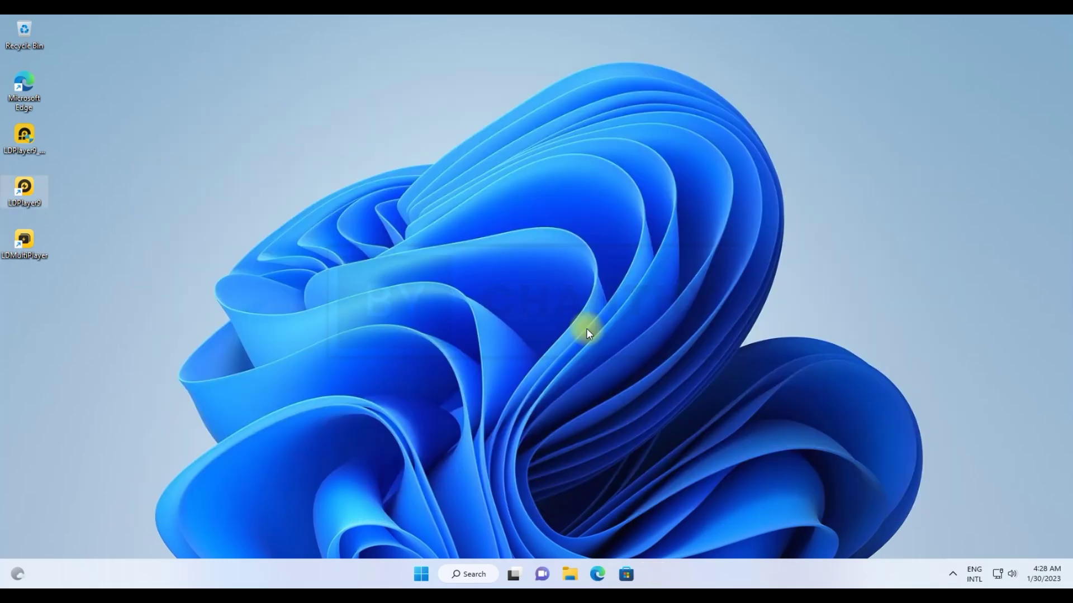
pyautogui.rightClick(23, 243)
pyautogui.click(77, 305)
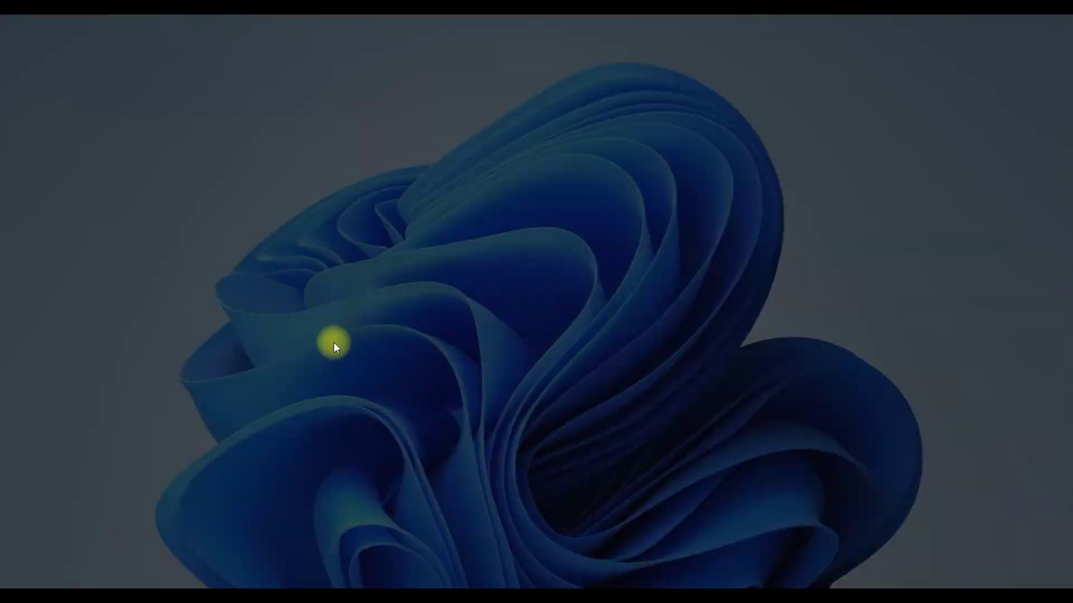
pyautogui.click(506, 399)
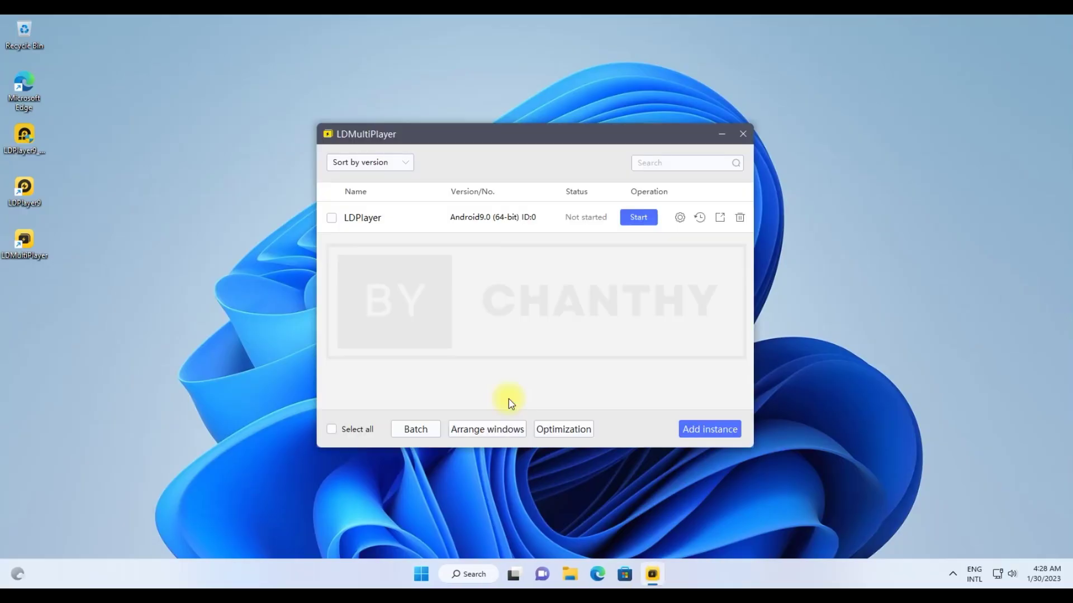
# Step: Clone the LDPlayer instance with a clone number of 1
pyautogui.click(332, 217)
pyautogui.click(729, 431)
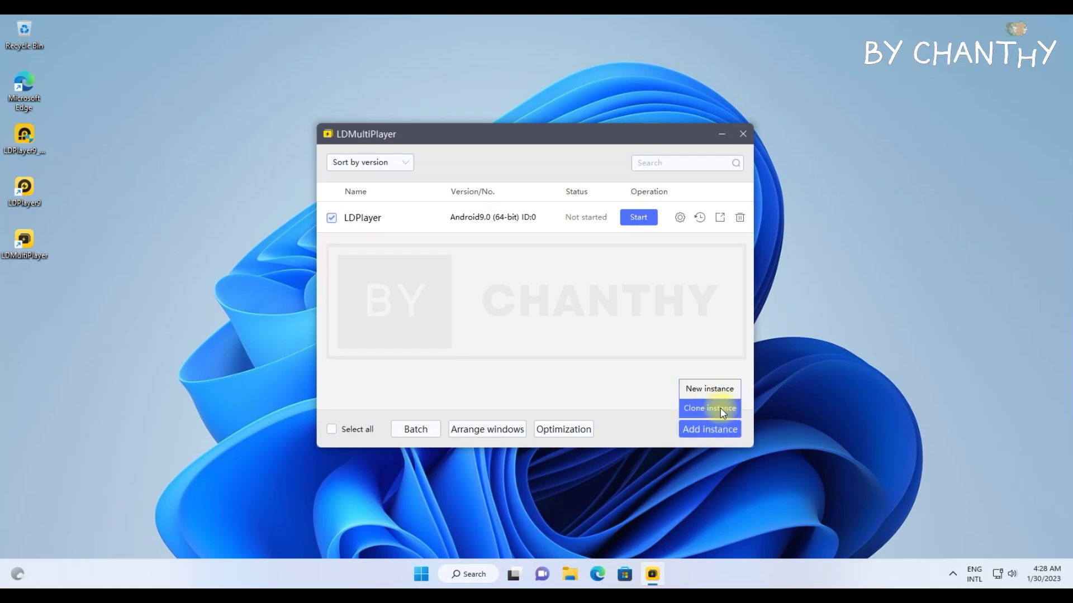
pyautogui.click(720, 410)
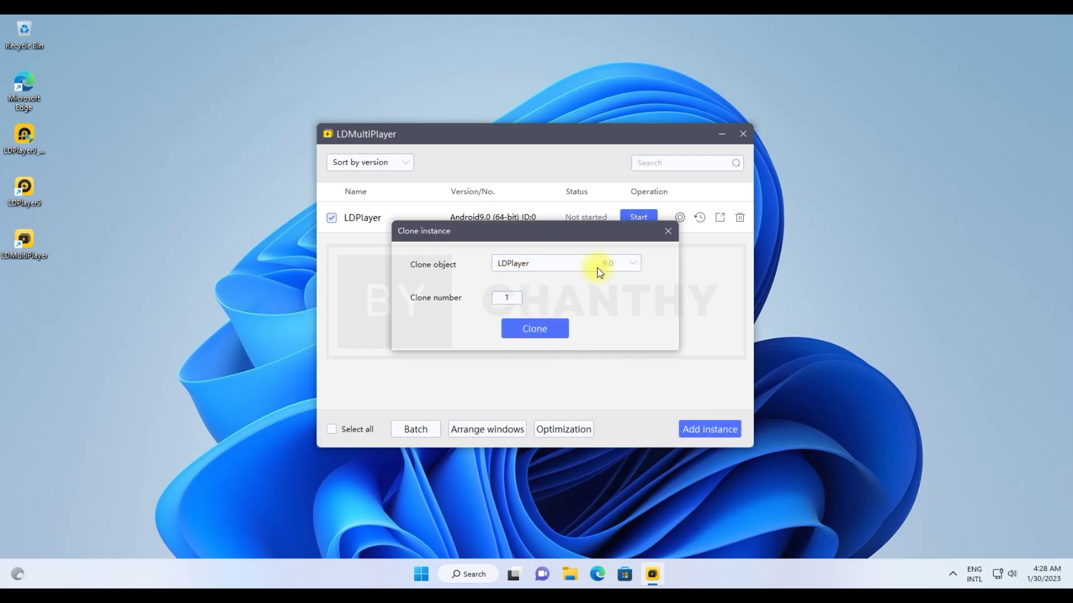
pyautogui.click(561, 333)
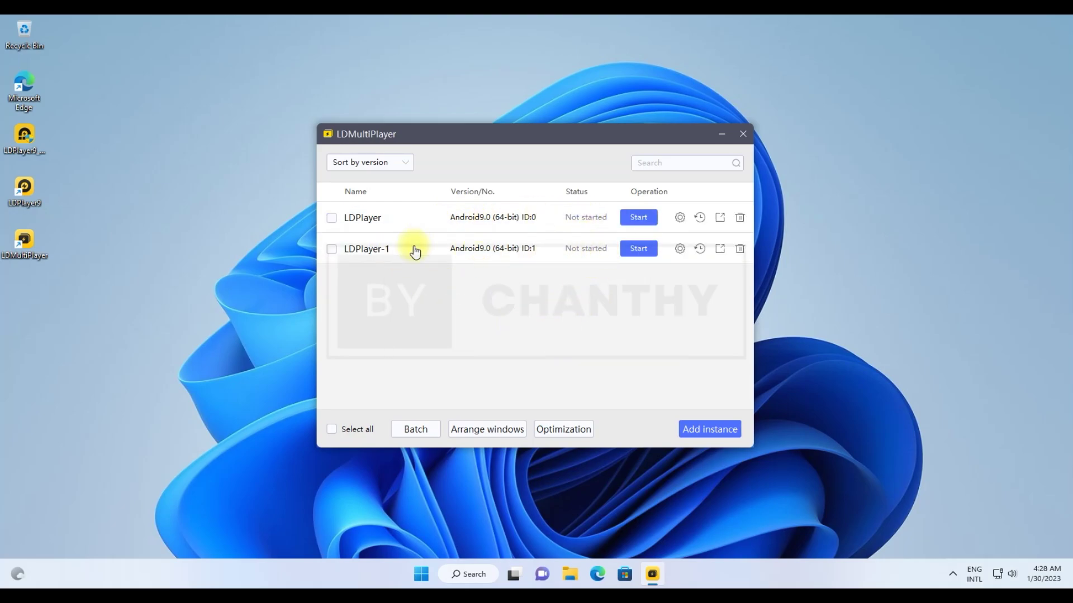
# Step: Rename the cloned instance as First Clone
pyautogui.moveTo(420, 248); pyautogui.dragTo(342, 250)
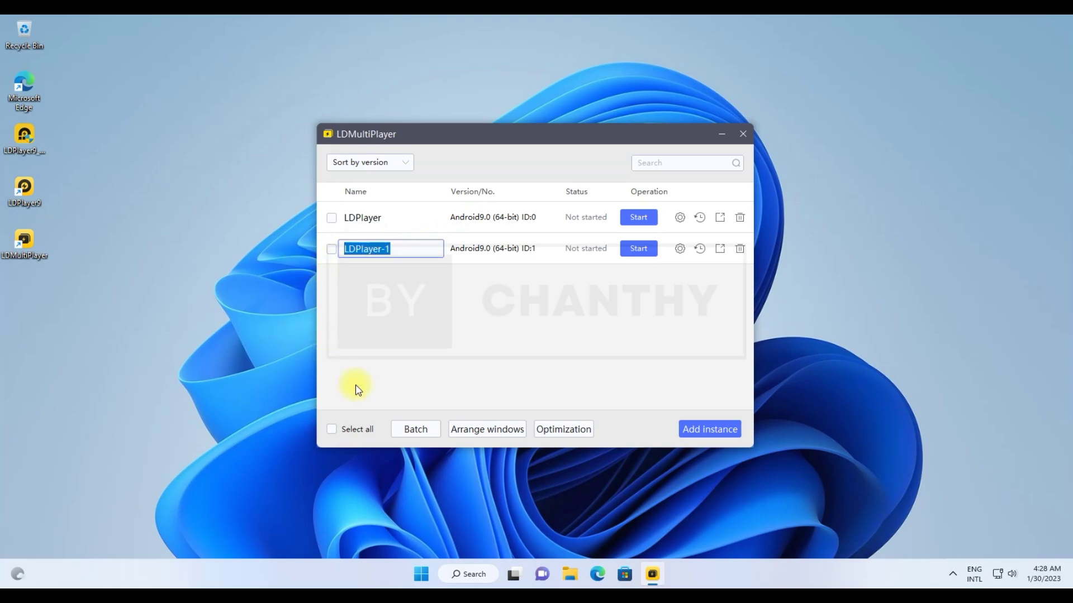
pyautogui.write('First')
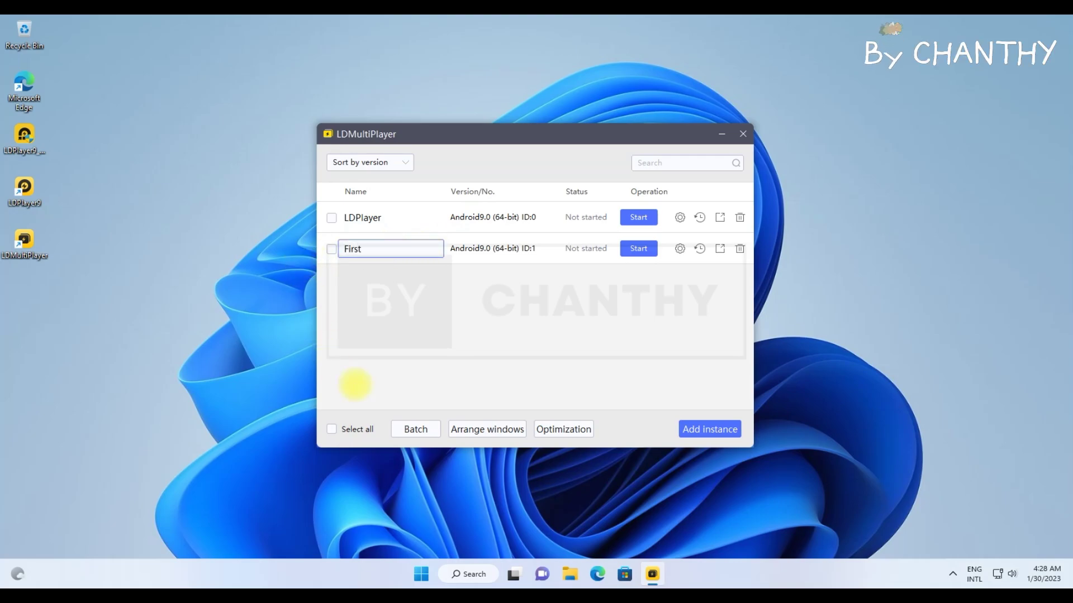
pyautogui.write(' Clone')
pyautogui.press('Return')
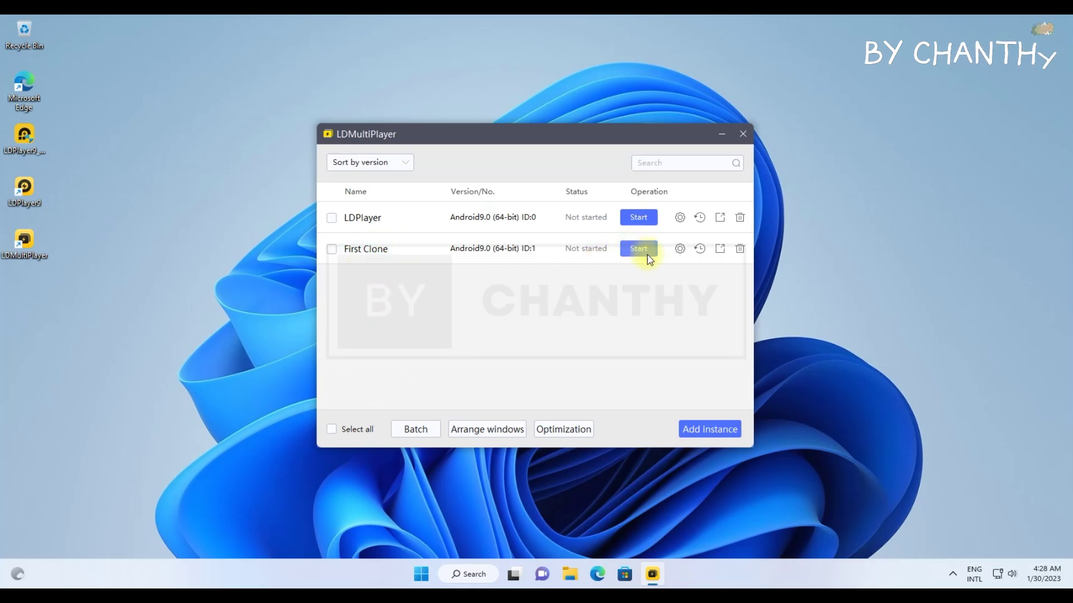
# Step: Start the original LDPlayer instance, try its mini window mode, and shrink its restored window to about half its width
pyautogui.click(638, 218)
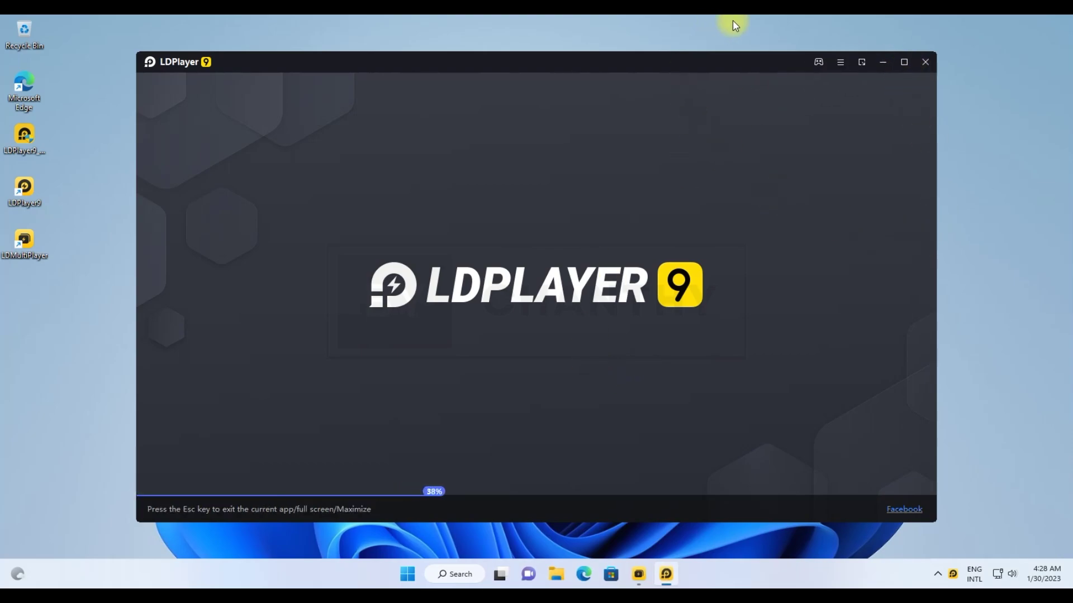
pyautogui.moveTo(773, 63); pyautogui.dragTo(695, 69)
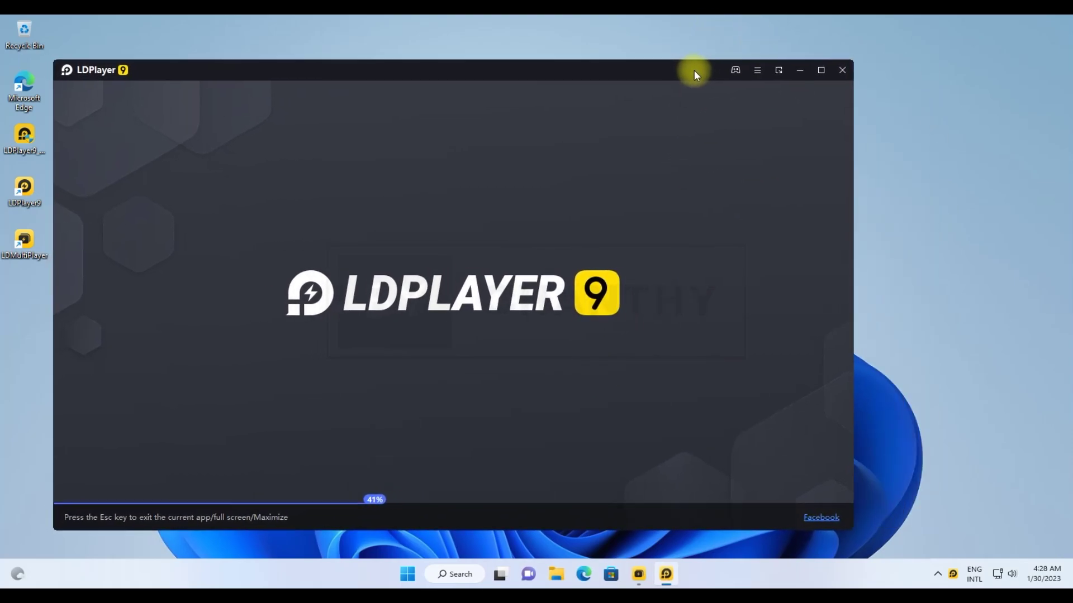
pyautogui.click(783, 69)
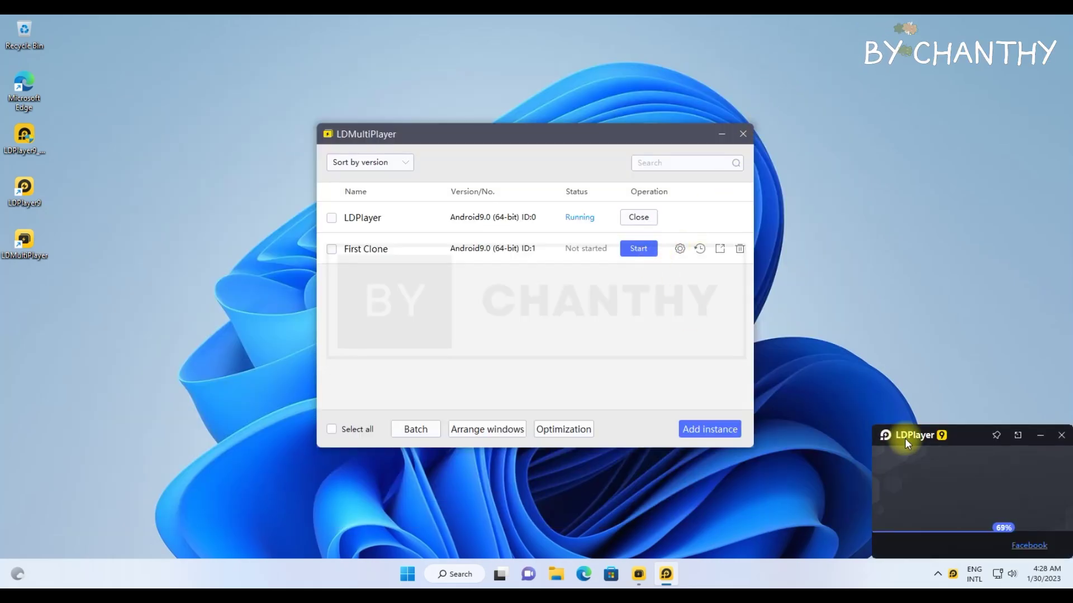
pyautogui.click(1017, 435)
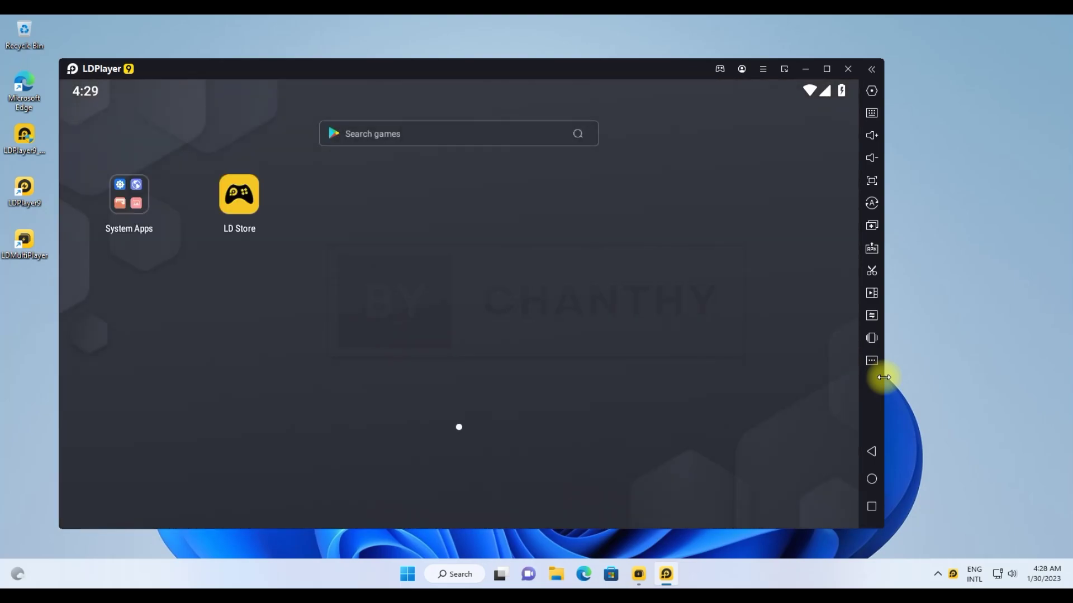
pyautogui.moveTo(864, 378); pyautogui.dragTo(464, 388)
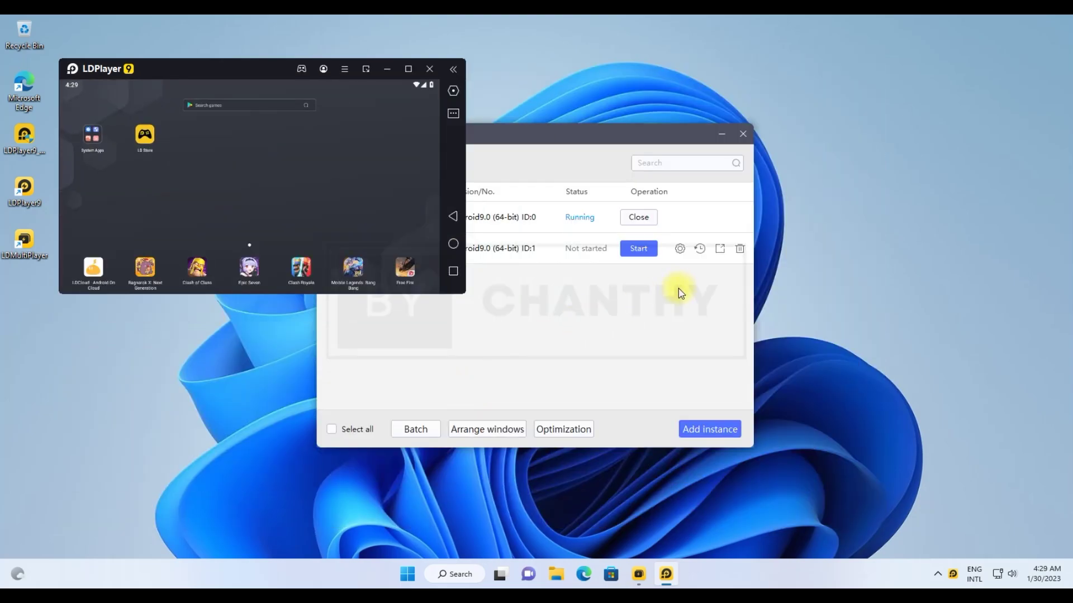
# Step: Move the LDMultiPlayer window clear of the running emulator and start the First Clone instance
pyautogui.click(620, 303)
pyautogui.moveTo(605, 140); pyautogui.dragTo(782, 150)
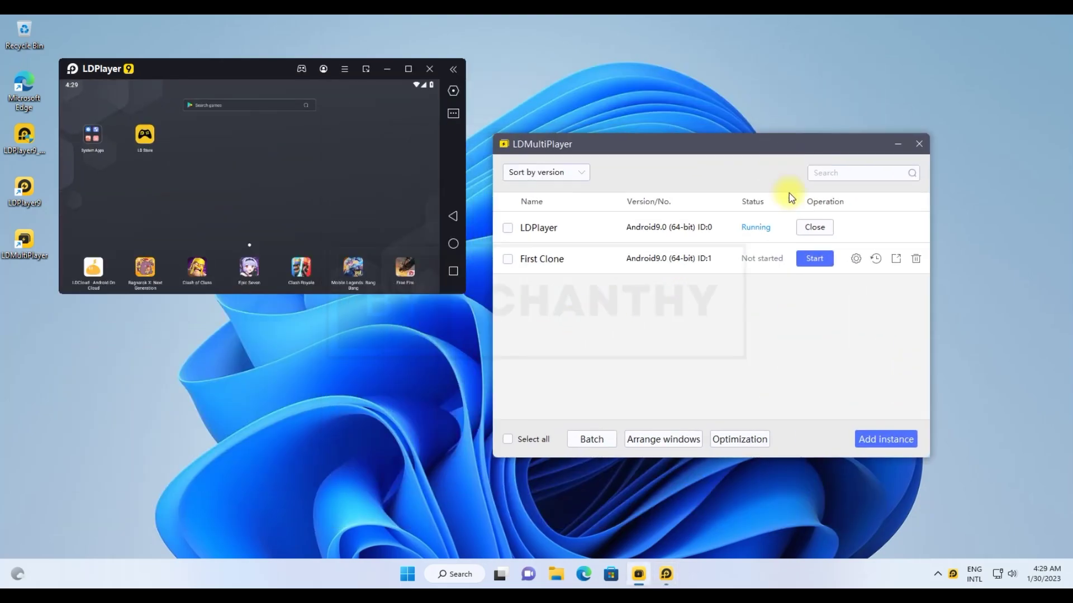
pyautogui.click(814, 260)
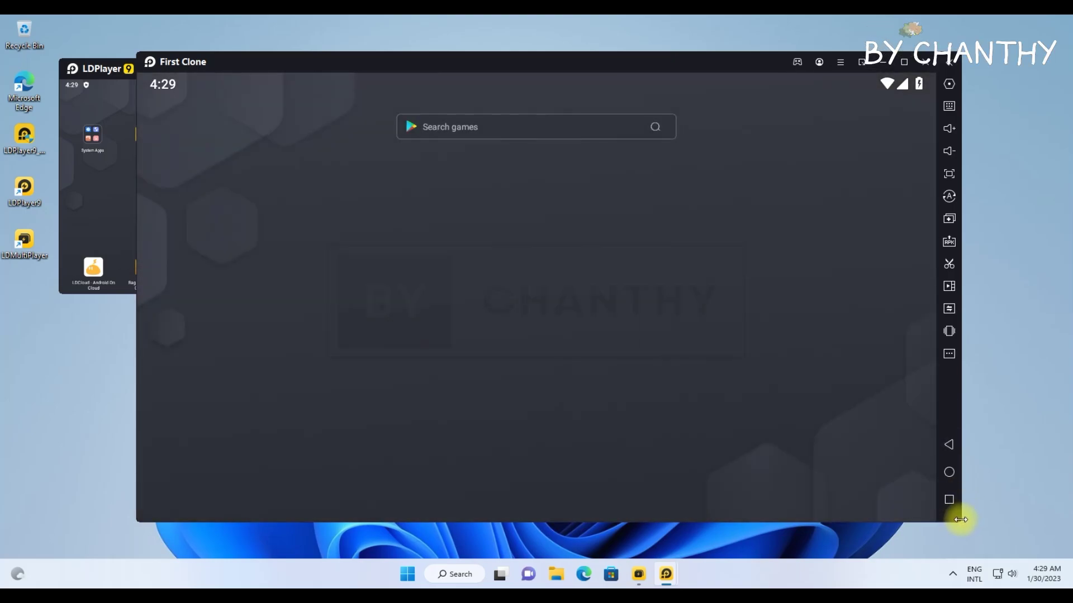
# Step: Resize the First Clone and LDPlayer emulator windows and arrange them side by side on the desktop
pyautogui.moveTo(960, 520)
pyautogui.mouseDown()
pyautogui.moveTo(831, 503)
pyautogui.moveTo(642, 438)
pyautogui.moveTo(623, 412)
pyautogui.mouseUp()
pyautogui.moveTo(389, 66)
pyautogui.mouseDown()
pyautogui.moveTo(681, 109)
pyautogui.moveTo(815, 51)
pyautogui.mouseUp()
pyautogui.moveTo(461, 290); pyautogui.dragTo(463, 293)
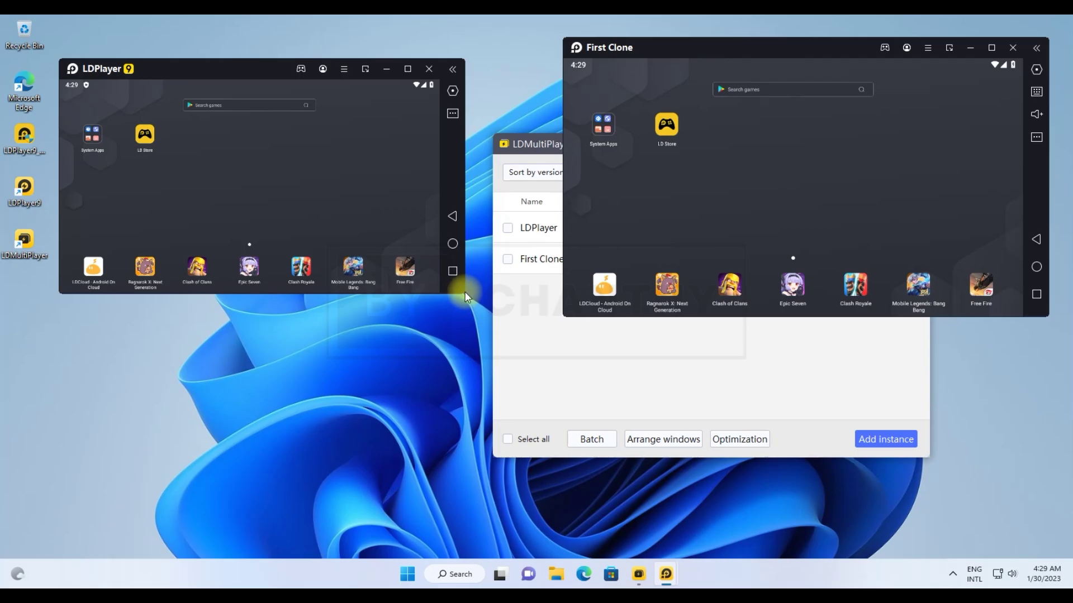
pyautogui.moveTo(464, 292); pyautogui.dragTo(548, 346)
pyautogui.moveTo(364, 75); pyautogui.dragTo(316, 45)
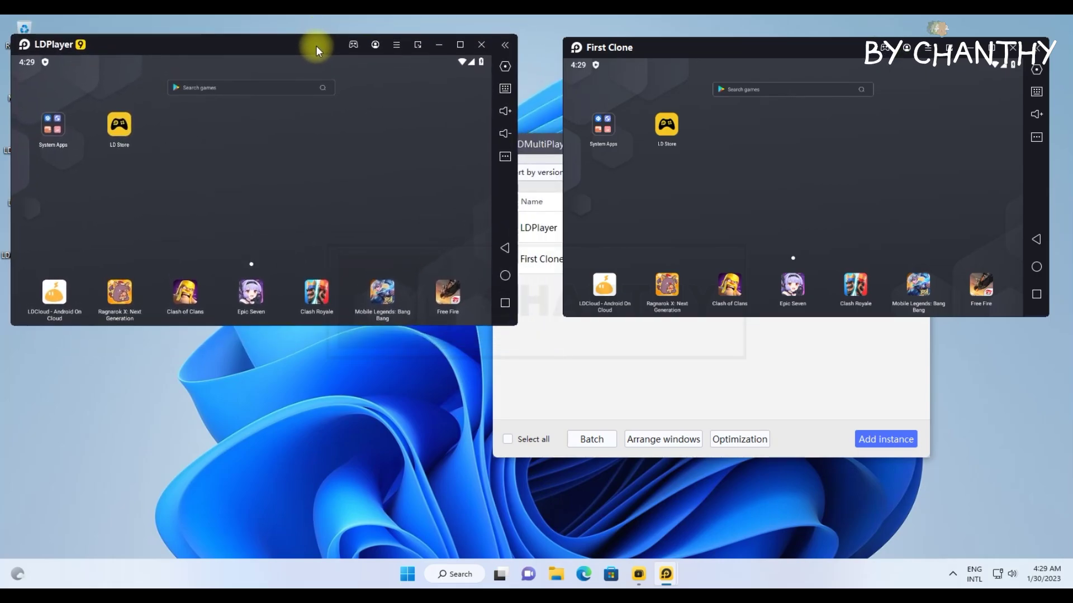